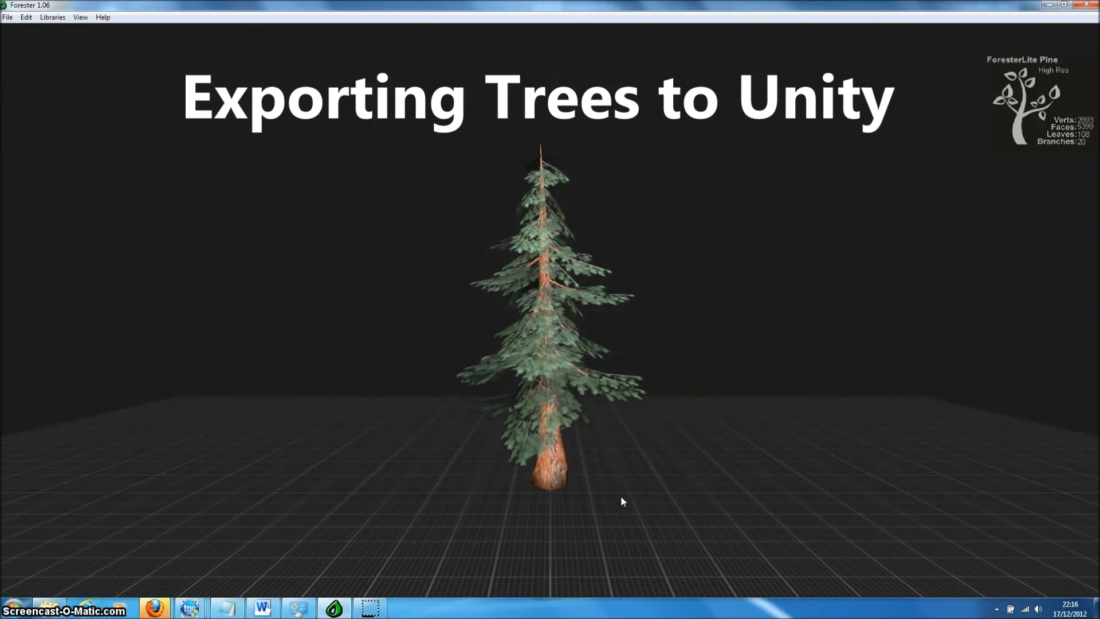
Step: Orbit around the pine and rotate the leaf cluster near the trunk's base
mouse_move(709, 440)
mouse_down()
mouse_move(504, 442)
mouse_move(369, 418)
mouse_move(334, 451)
mouse_move(395, 476)
mouse_move(581, 457)
mouse_move(585, 431)
mouse_move(398, 418)
mouse_up()
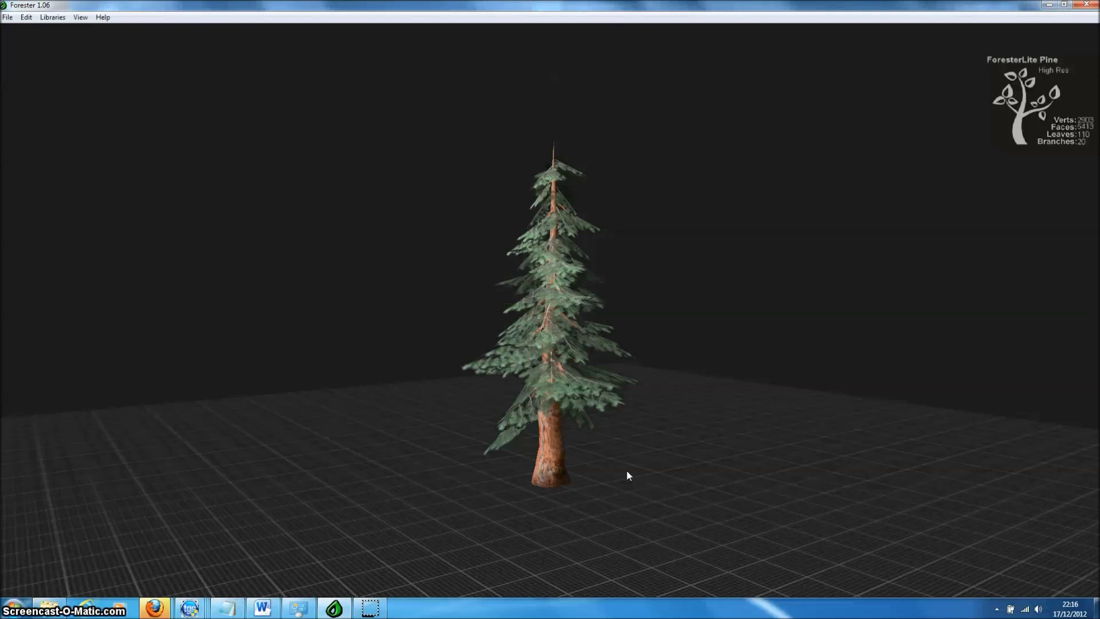
drag(627, 471, 562, 451)
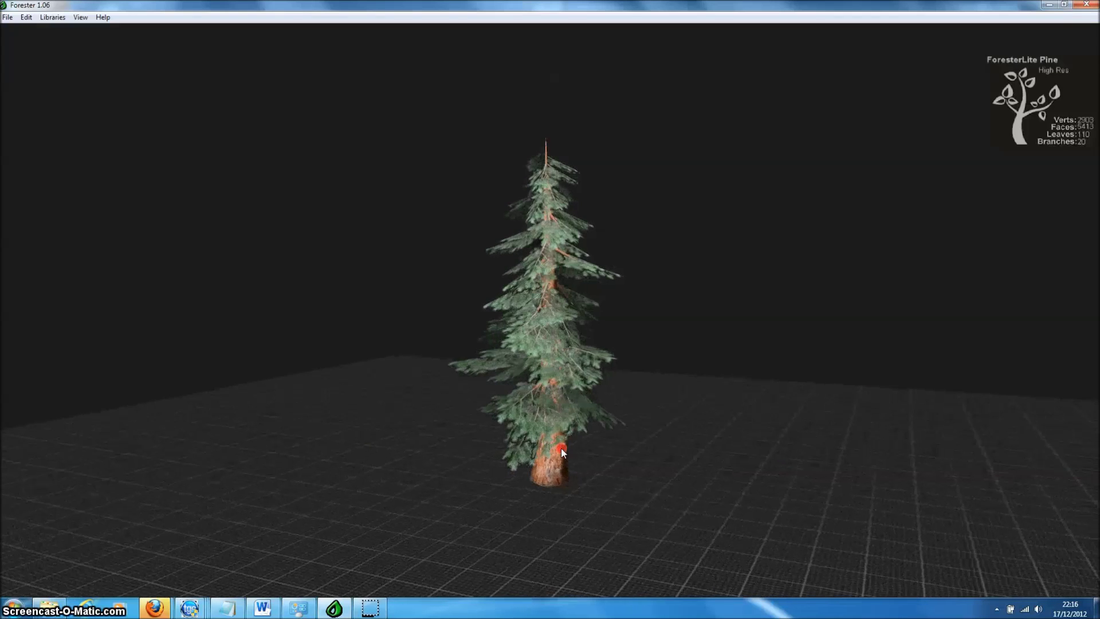
right_click(514, 456)
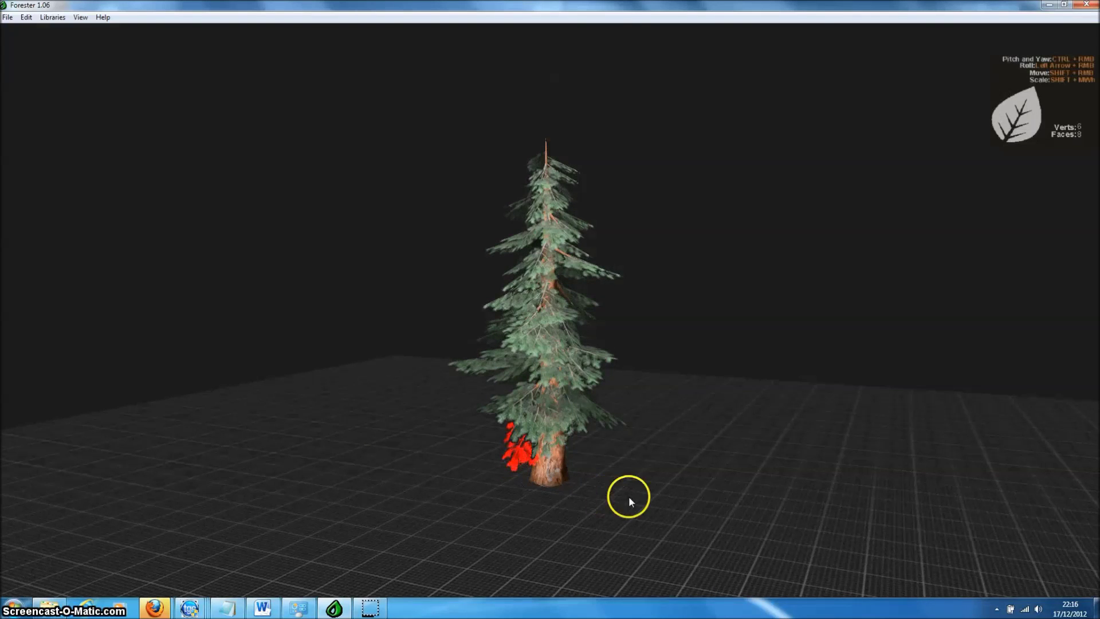
mouse_move(638, 493)
ctrl+right_down()
mouse_move(614, 454)
mouse_move(559, 435)
mouse_move(607, 438)
mouse_move(633, 400)
mouse_move(641, 361)
mouse_move(628, 320)
ctrl+right_up()
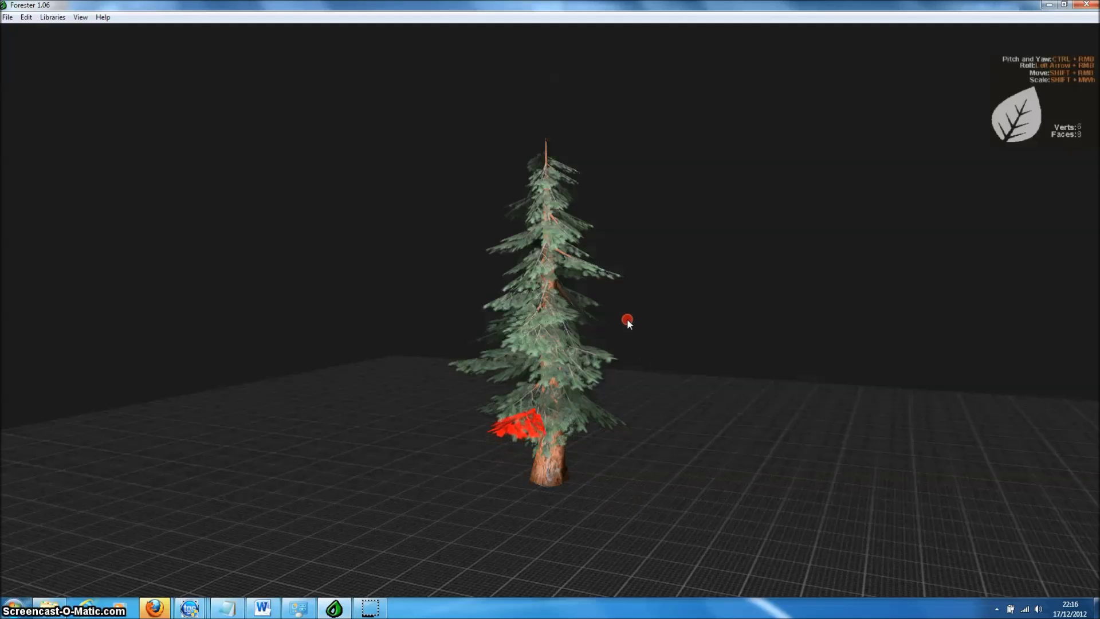
Step: Deselect the leaf and open the Export dialog for the ForesterLite Pine tree
mouse_move(702, 453)
right_down()
mouse_move(592, 422)
mouse_move(528, 428)
mouse_move(544, 458)
mouse_move(555, 456)
right_up()
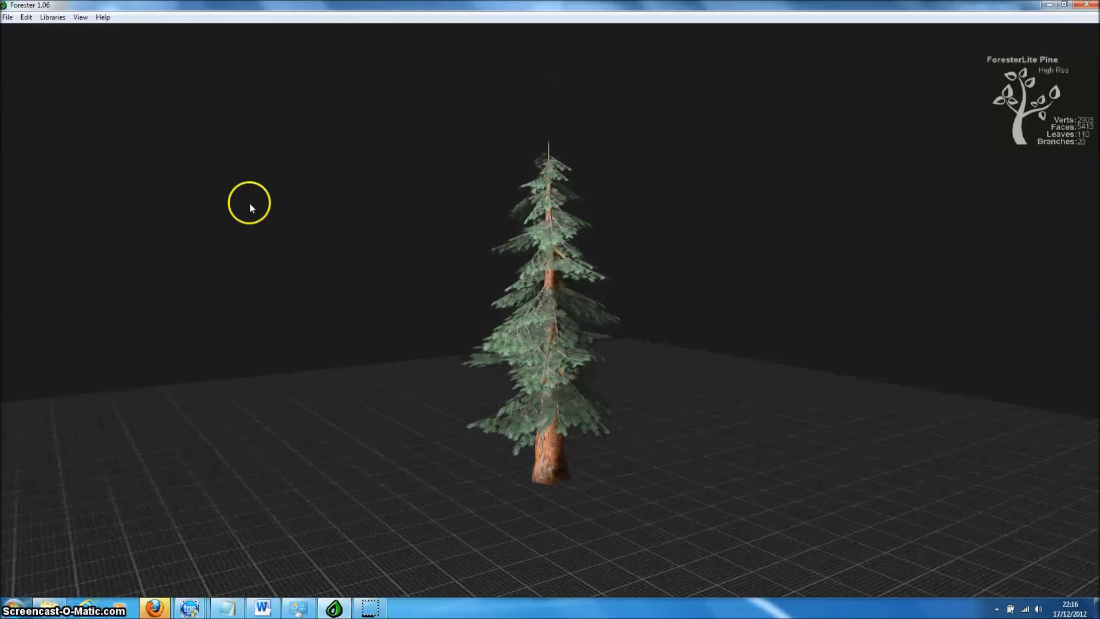
click(7, 18)
click(27, 85)
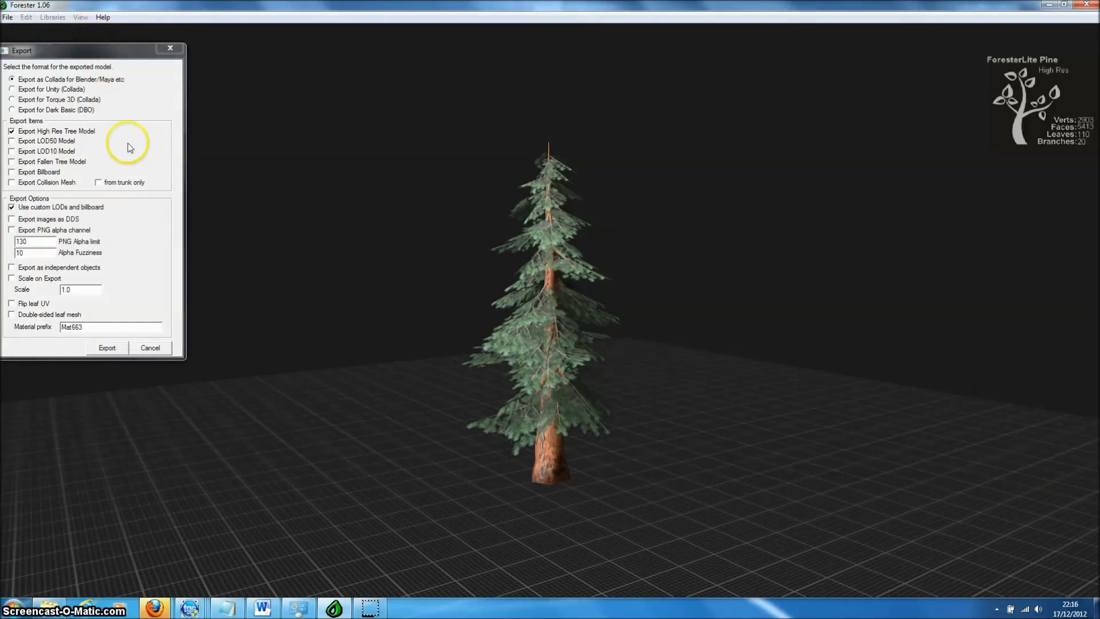
Step: Export the pine in Unity (Collada) format and name the file unitypine
click(12, 89)
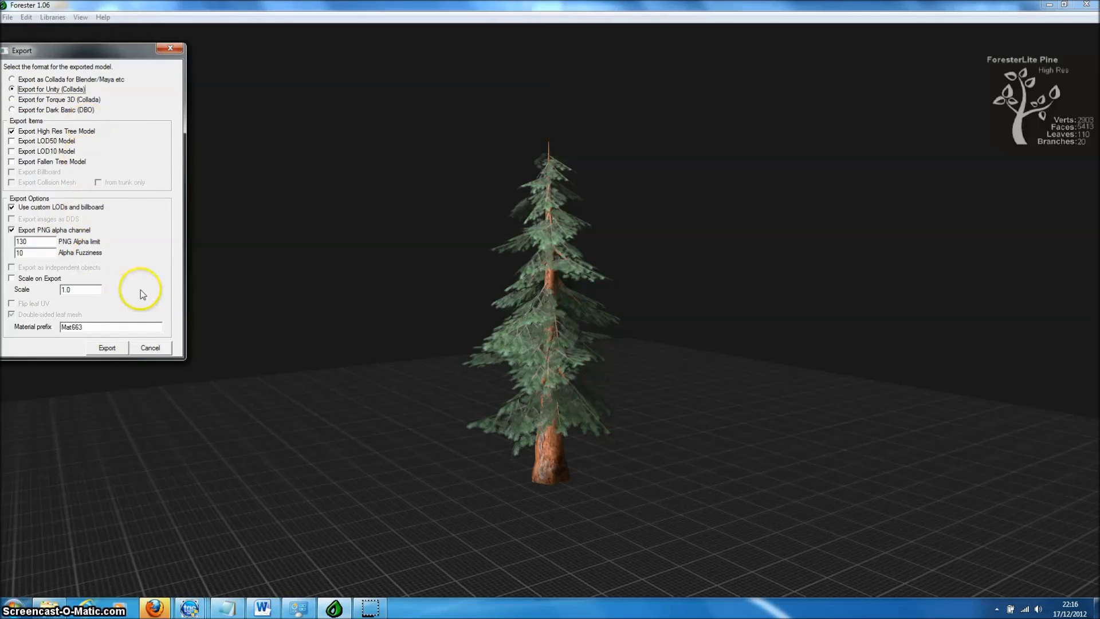
click(107, 348)
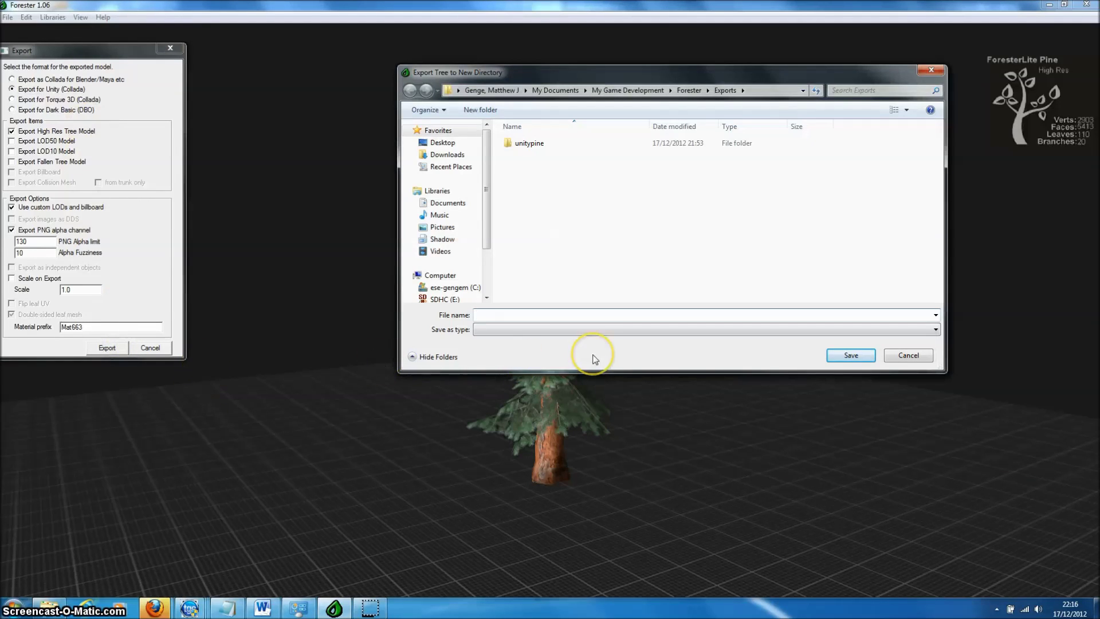
text(unitypin)
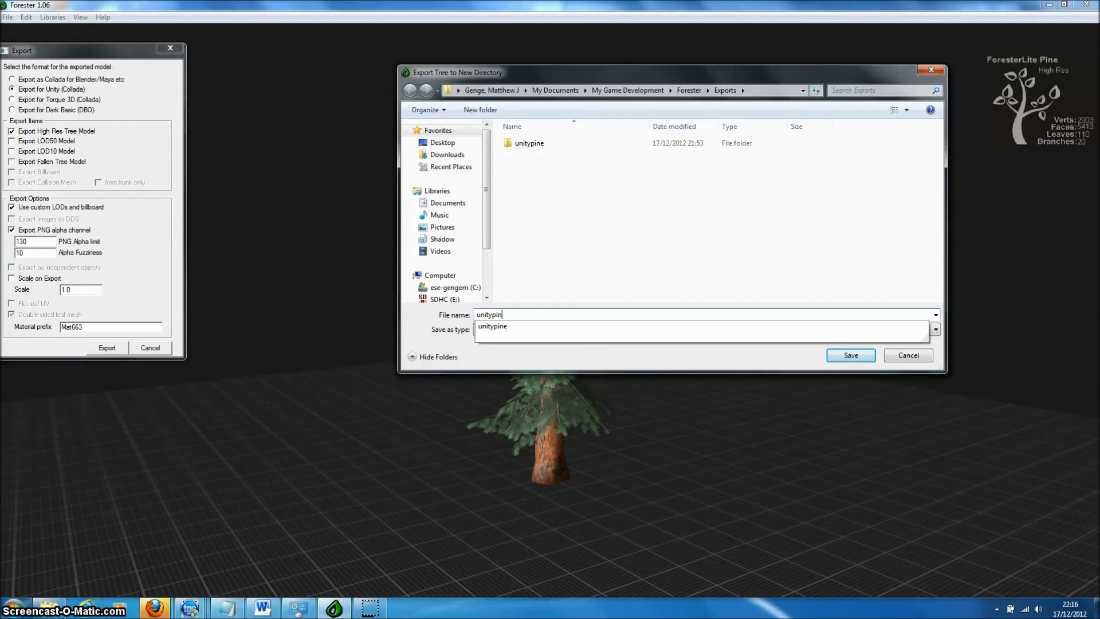
text(e)
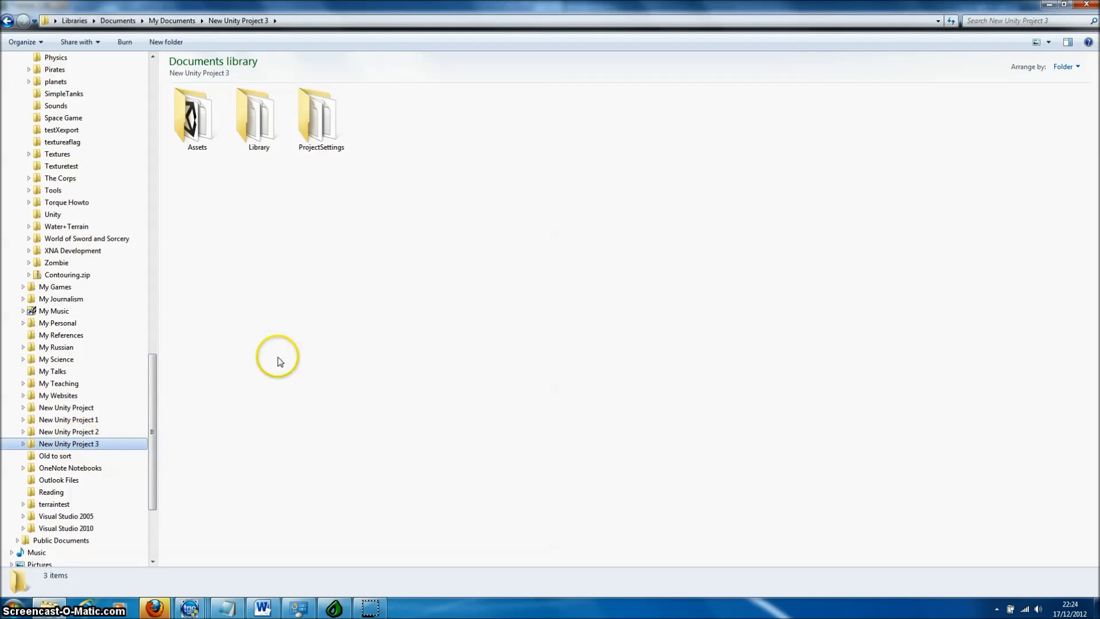
Step: Go to Assets > Standard Assets > Terrain Assets > Trees Ambient-Occlusion in Explorer
double_click(200, 137)
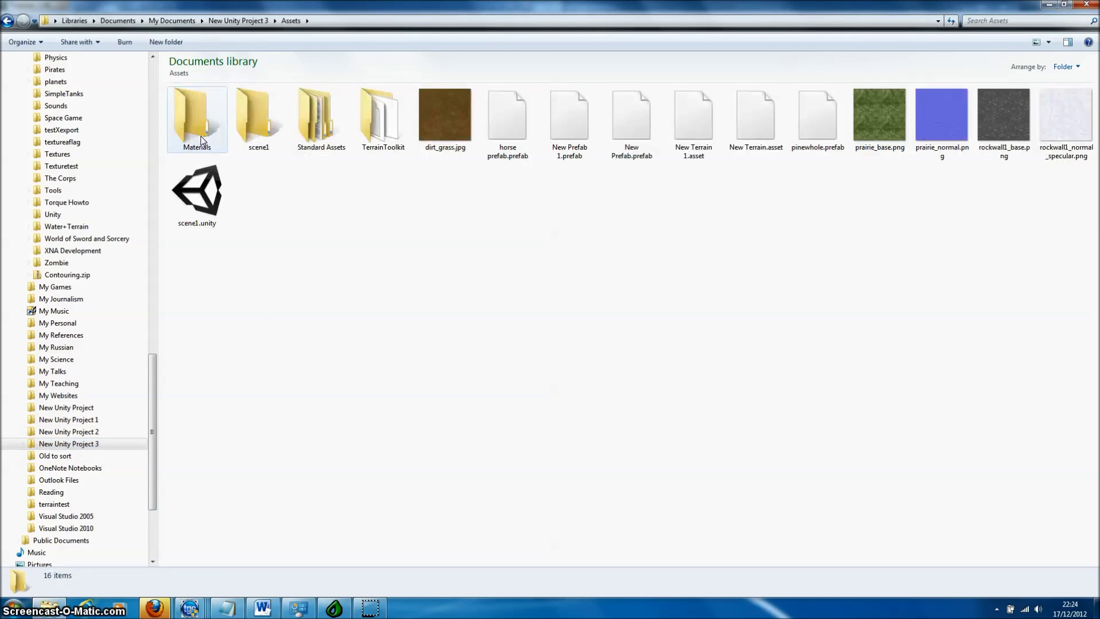
double_click(324, 136)
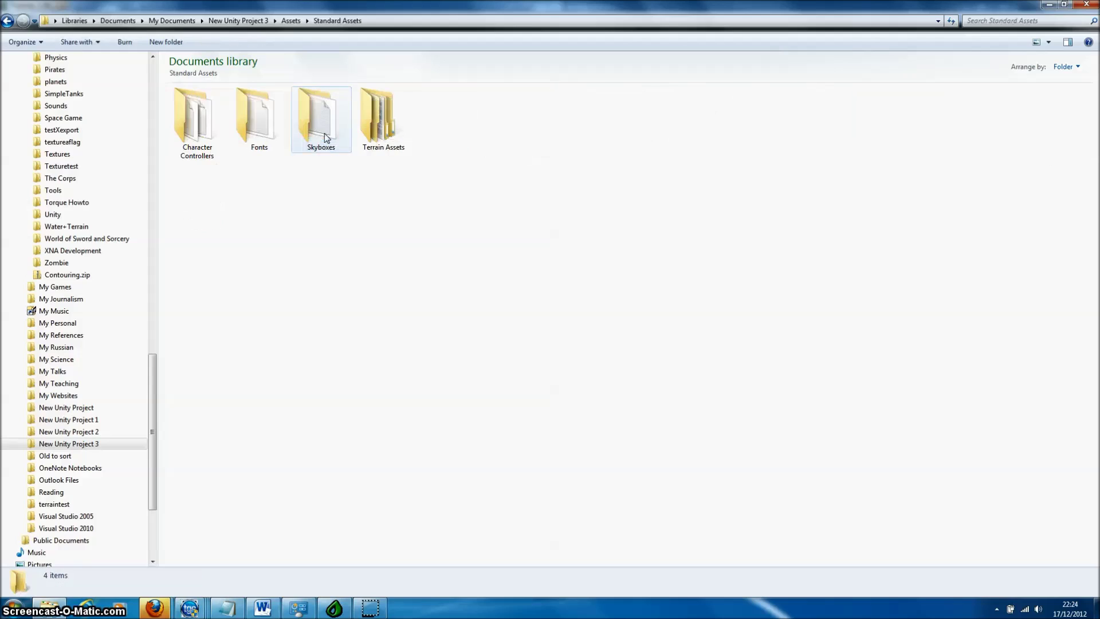
double_click(368, 130)
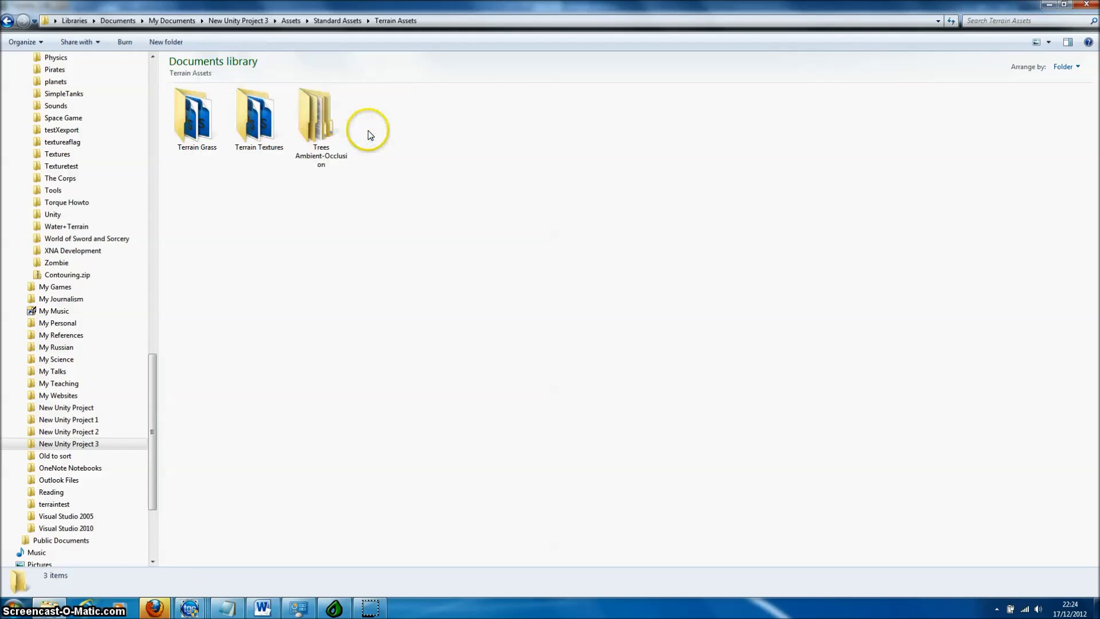
click(325, 134)
double_click(325, 133)
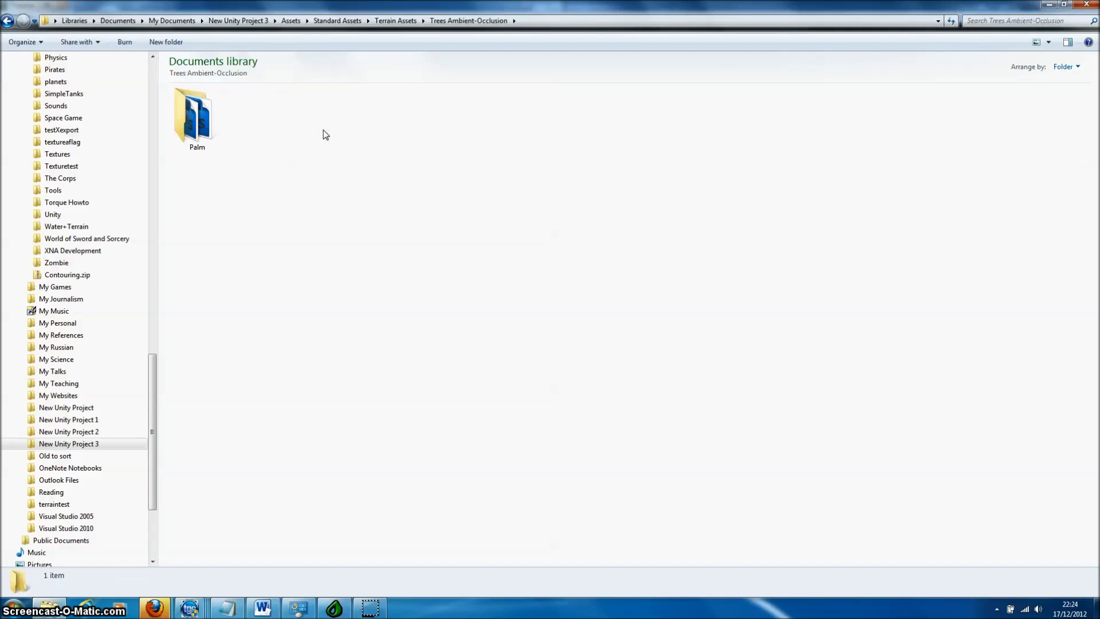
Step: Paste the exported unitypine1 folder there and open it
right_click(307, 136)
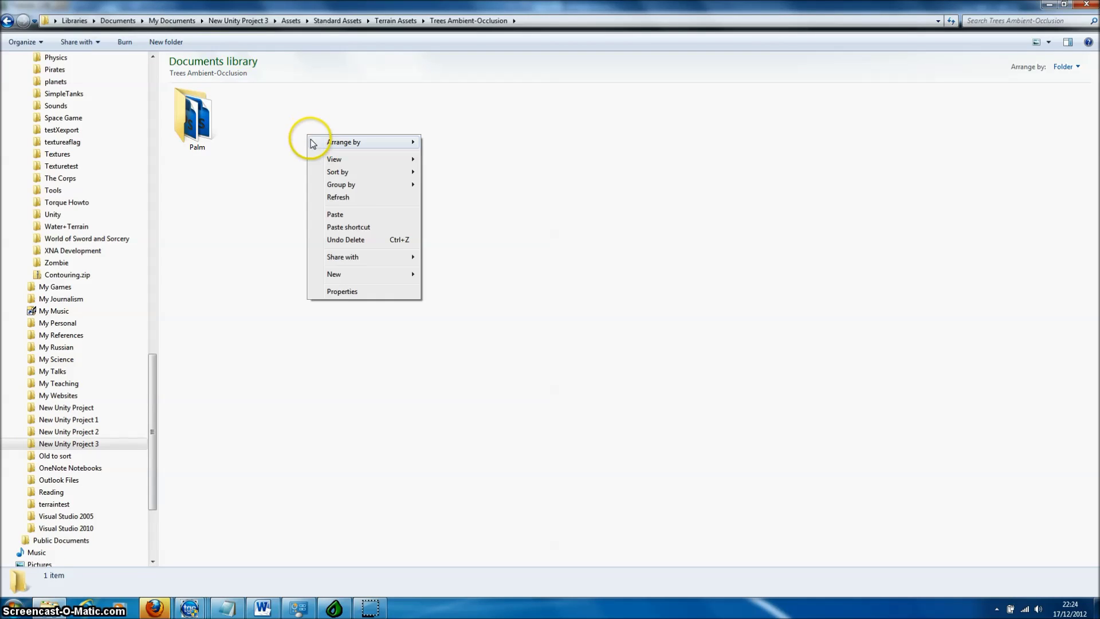
click(343, 215)
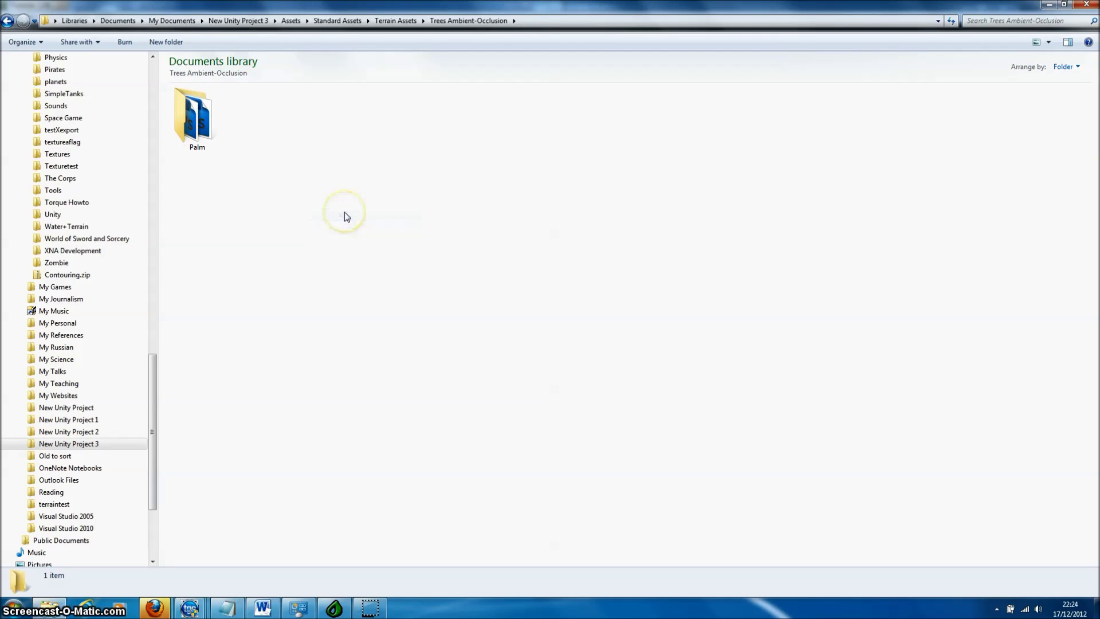
click(269, 135)
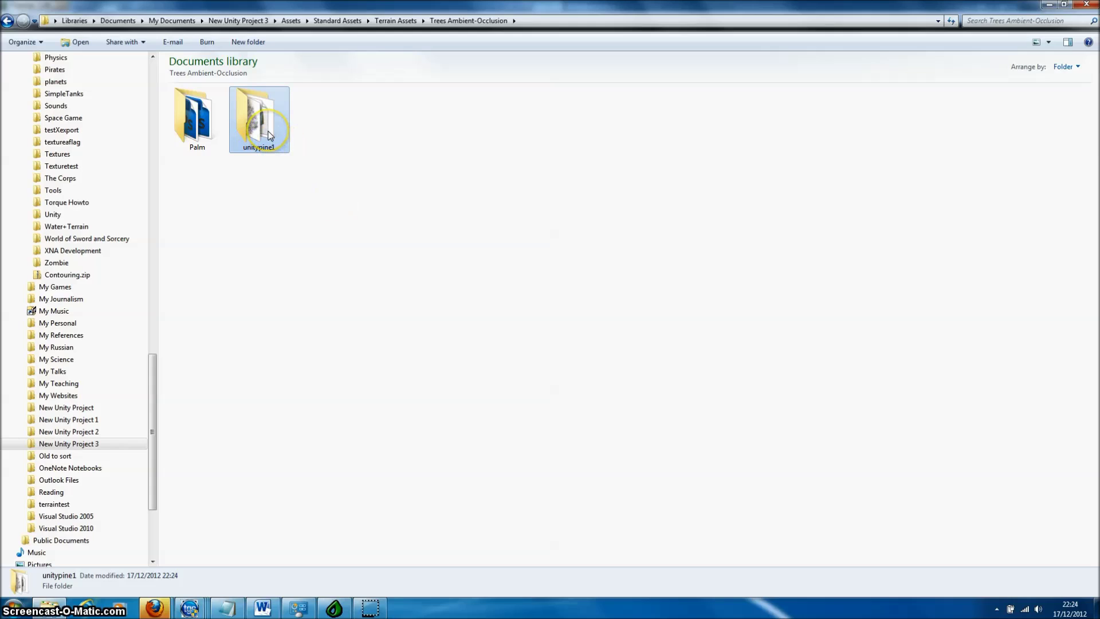
double_click(269, 135)
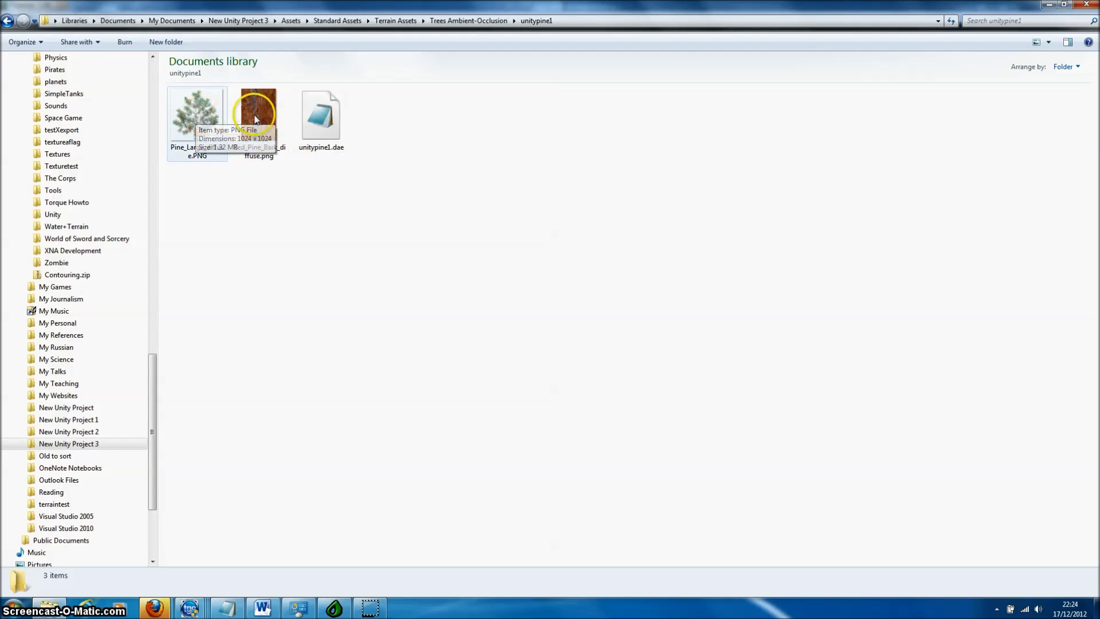
click(384, 375)
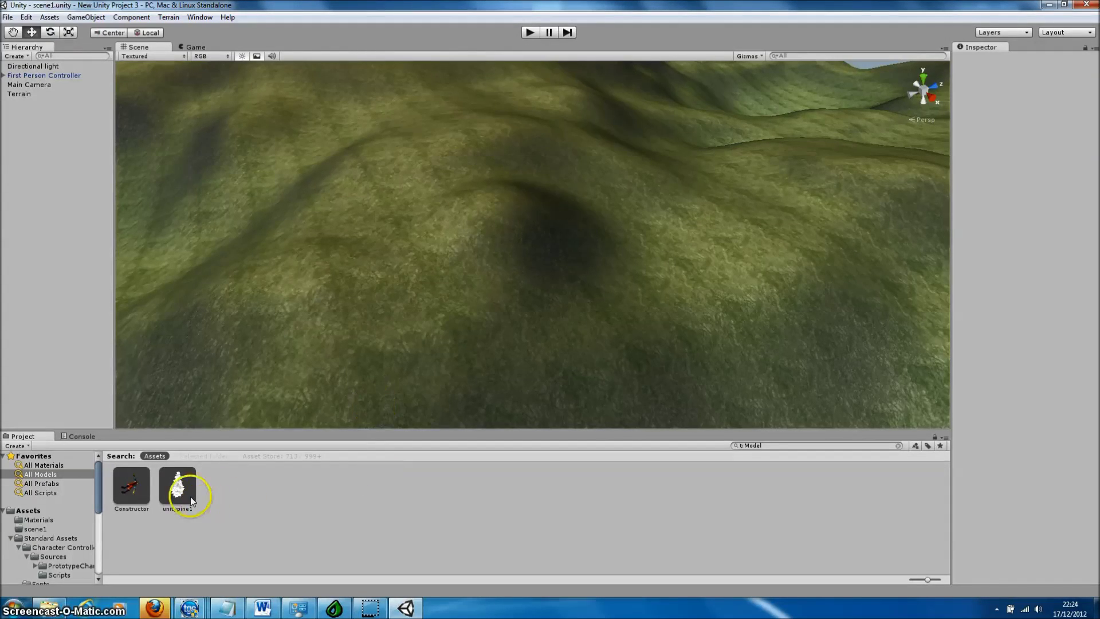
Step: Drop unitypine1 onto the terrain and give Pine_Large_diffuse the Pine_Large main texture
click(179, 486)
drag(184, 491, 581, 315)
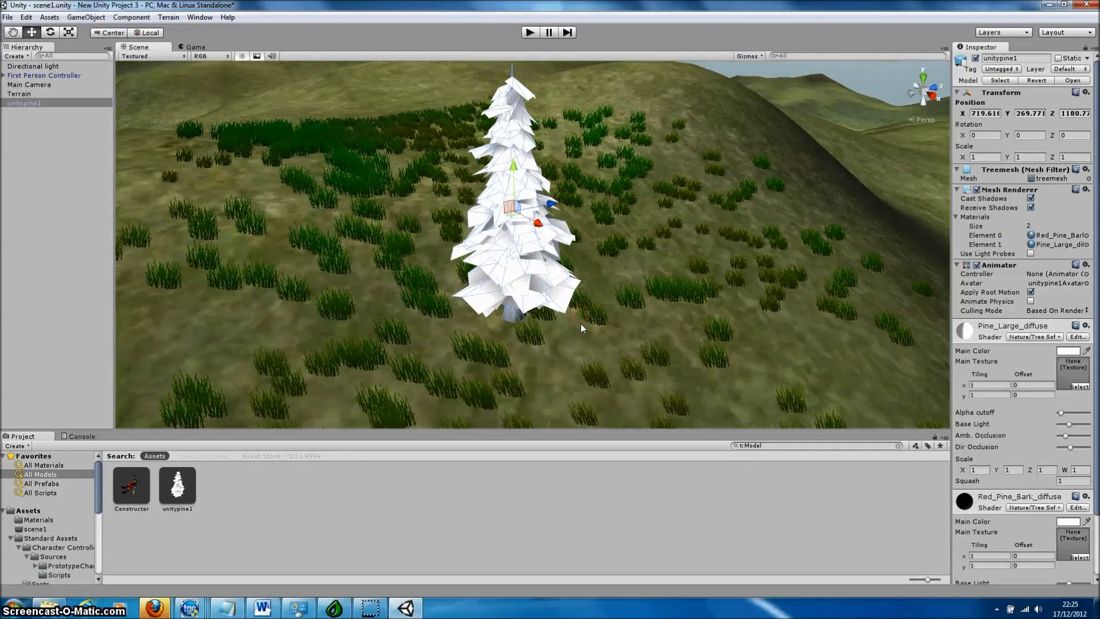
click(1080, 387)
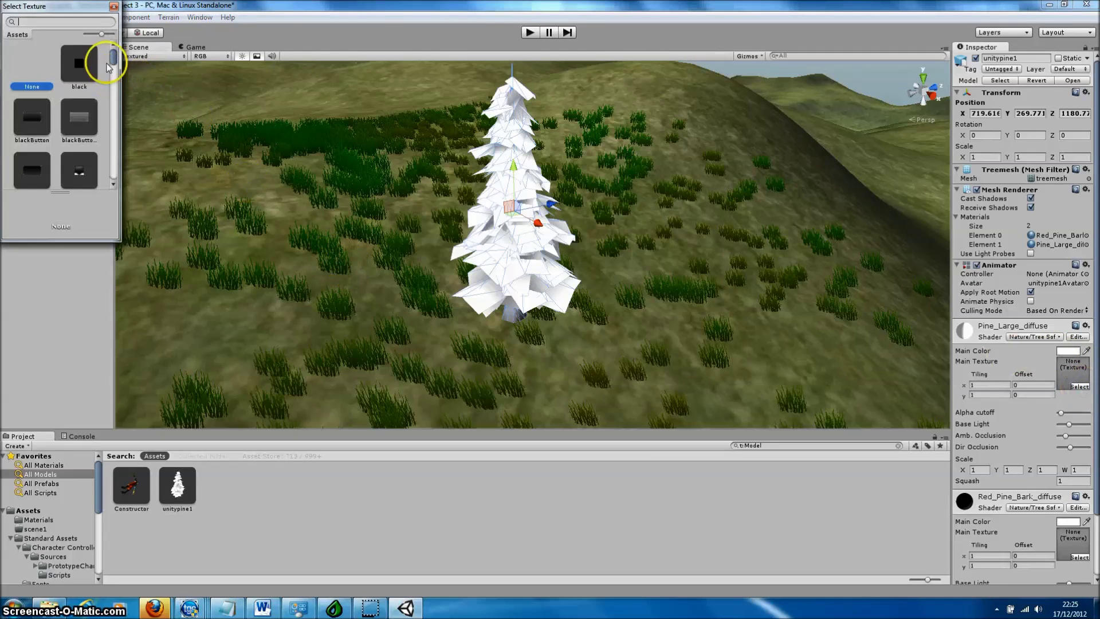
drag(114, 56, 116, 140)
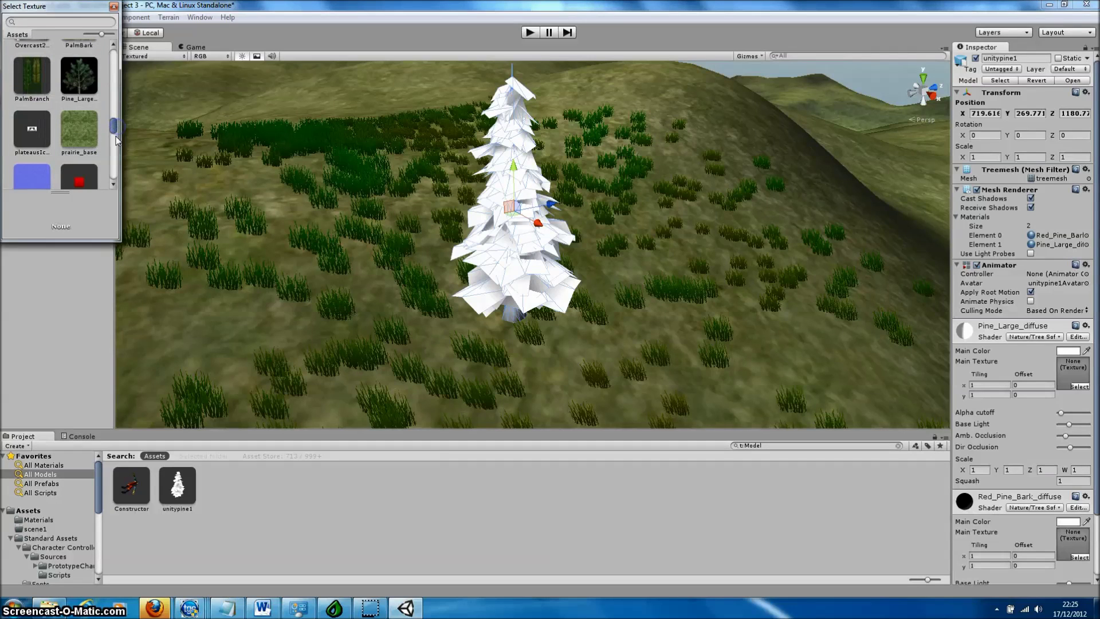
double_click(86, 81)
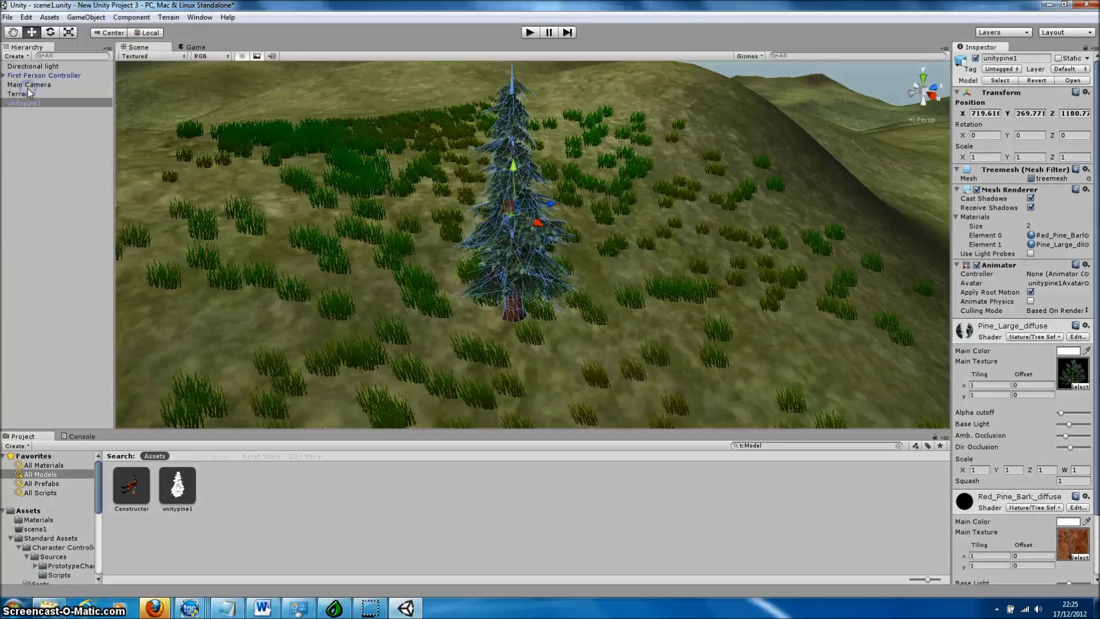
Step: Give the pine's leaf material the Nature > Tree Soft Occlusion Leaves shader
click(640, 286)
scroll(607, 274, up, 5)
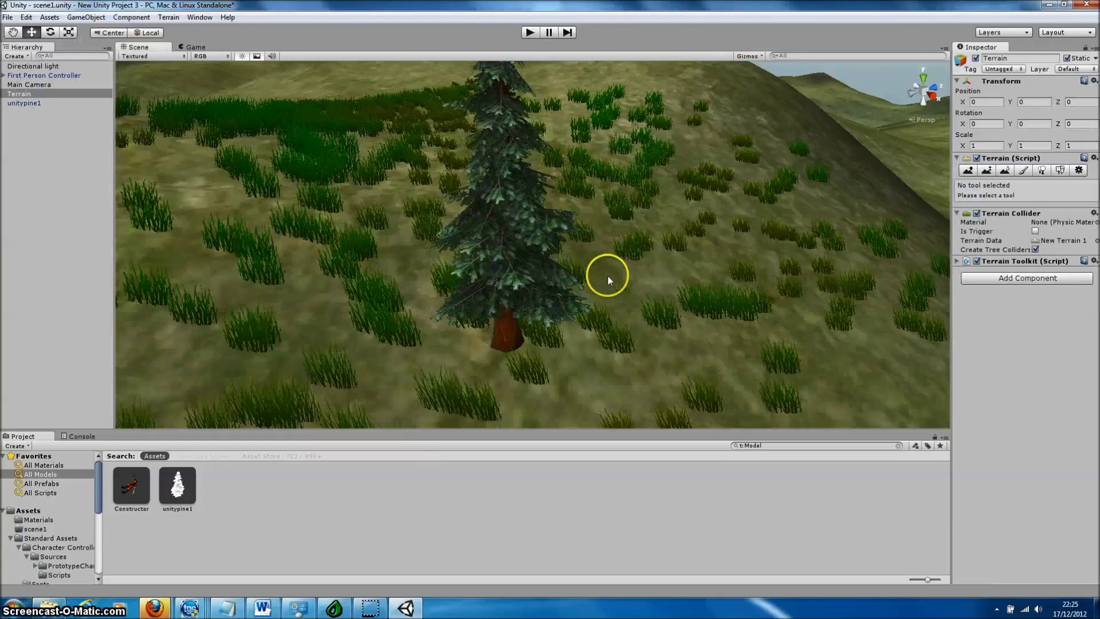
scroll(607, 274, up, 3)
mouse_move(612, 275)
mouse_down()
mouse_move(634, 266)
mouse_move(629, 274)
mouse_up()
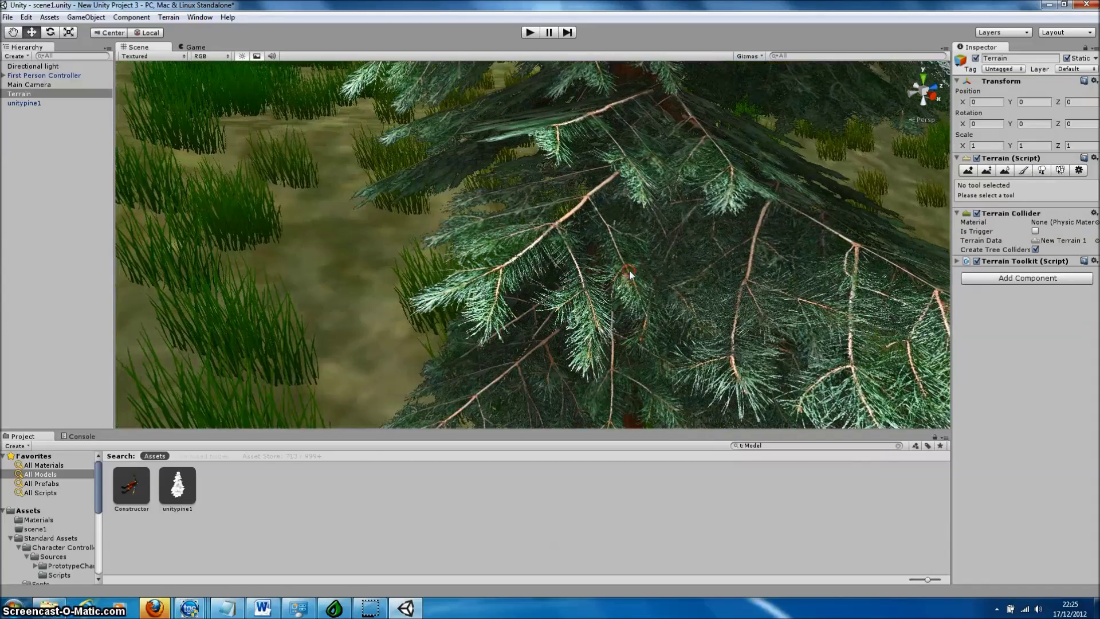
scroll(649, 262, down, 6)
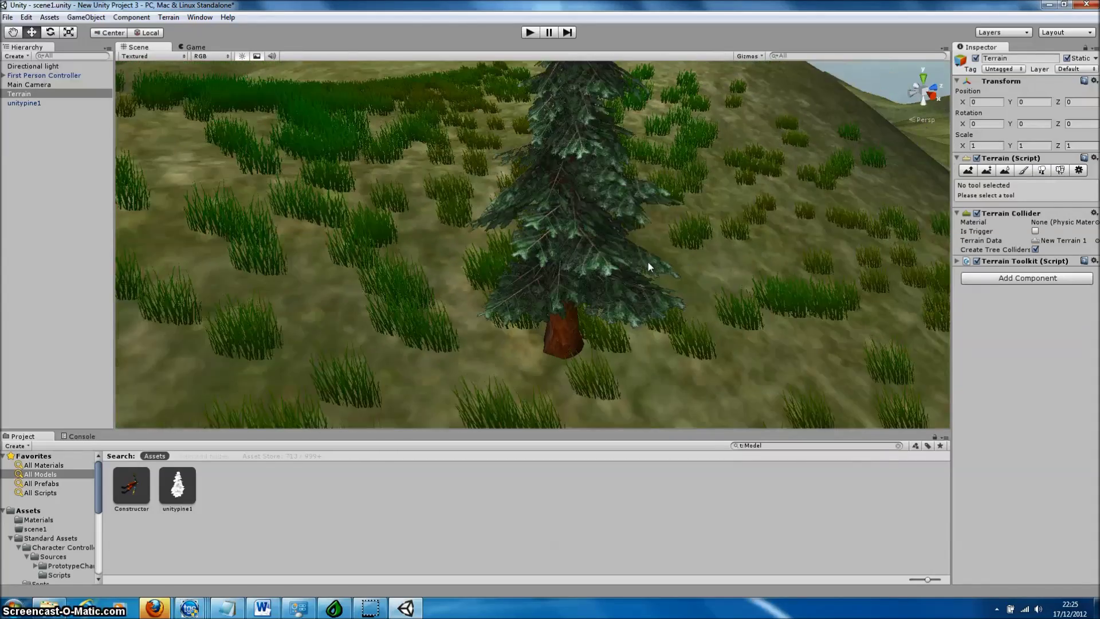
scroll(647, 261, down, 3)
alt+drag(680, 293, 657, 301)
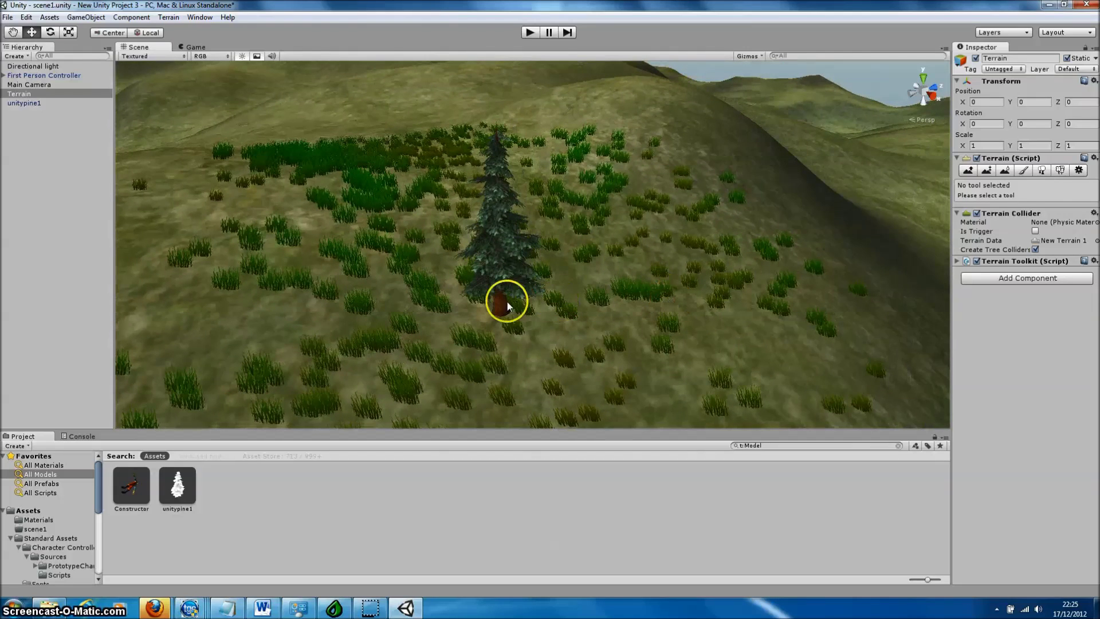
click(552, 342)
click(1061, 338)
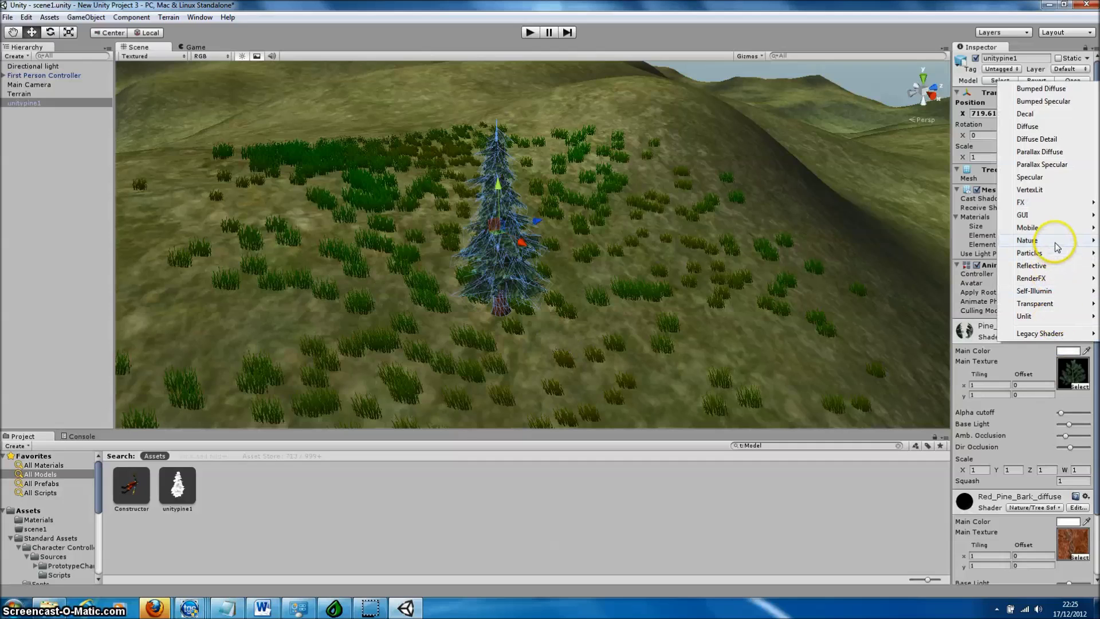
mouse_move(1054, 241)
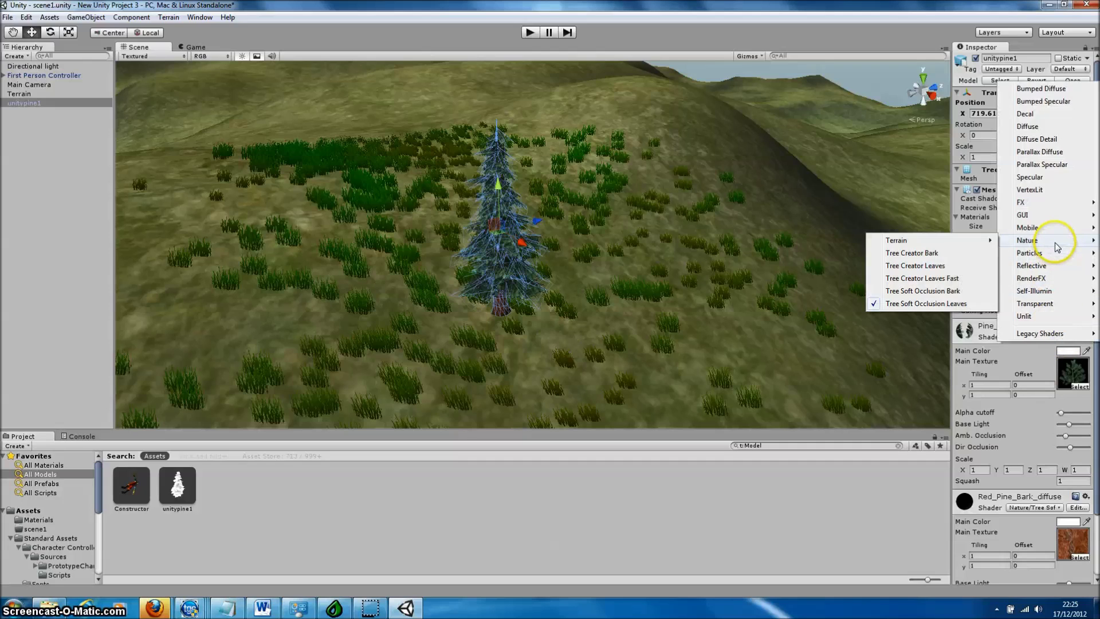
click(940, 305)
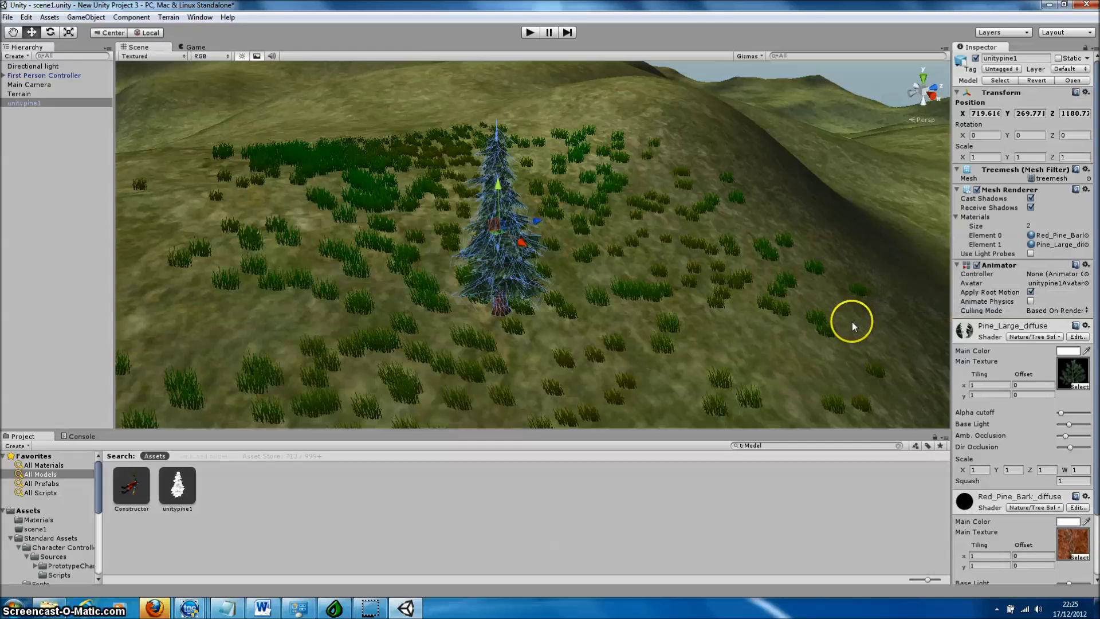
Step: Give the bark material the Nature > Tree Soft Occlusion Bark shader
click(1059, 507)
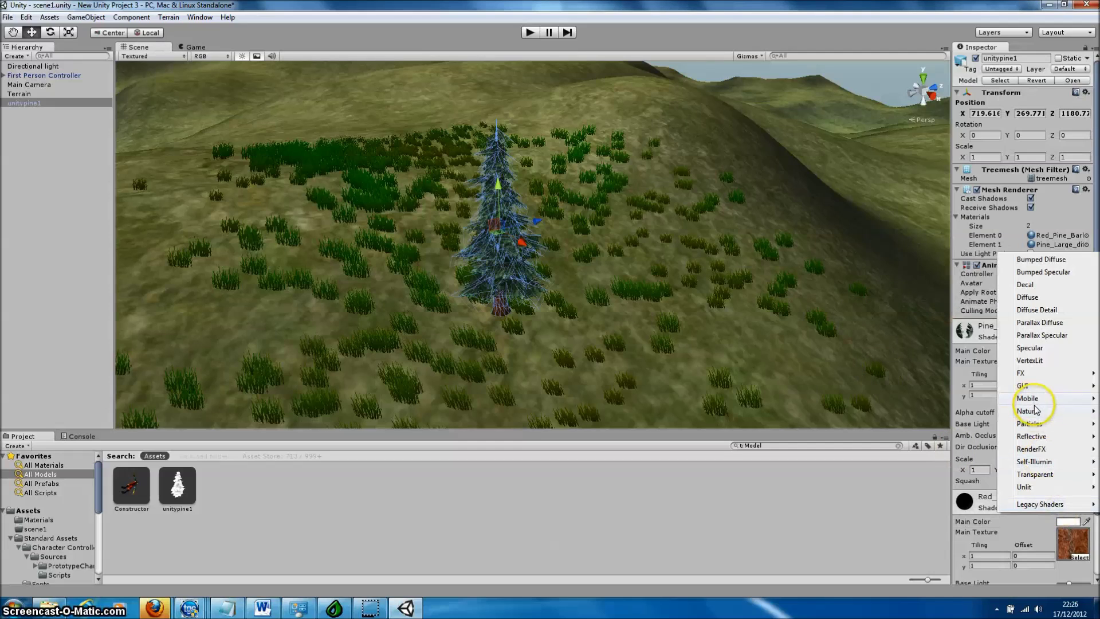
mouse_move(1015, 410)
click(924, 461)
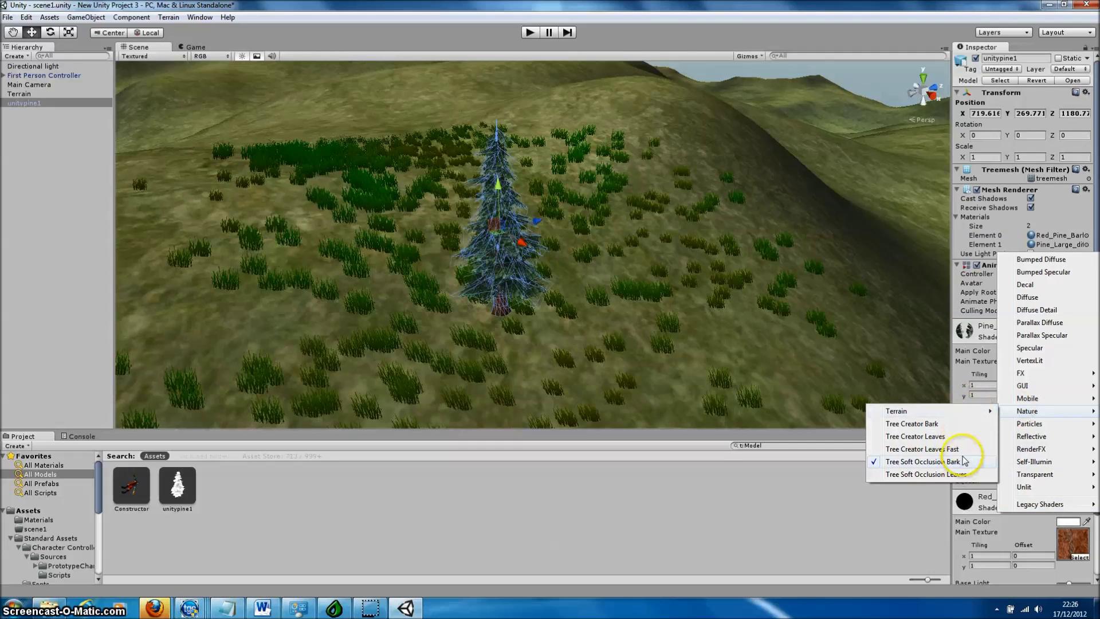
click(628, 283)
scroll(629, 283, up, 3)
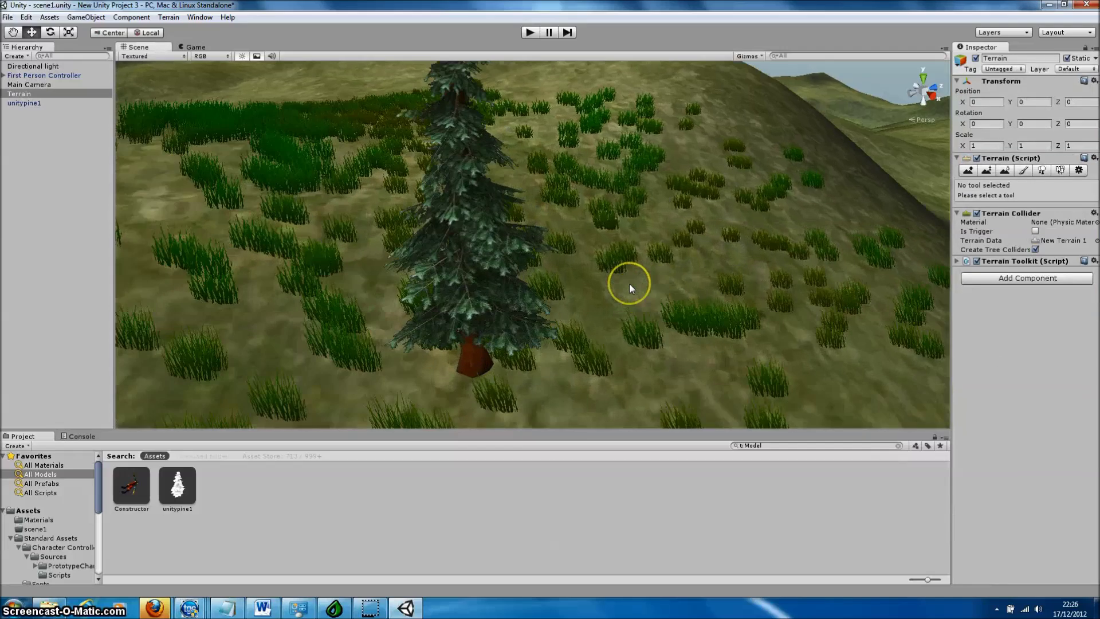
scroll(631, 282, down, 5)
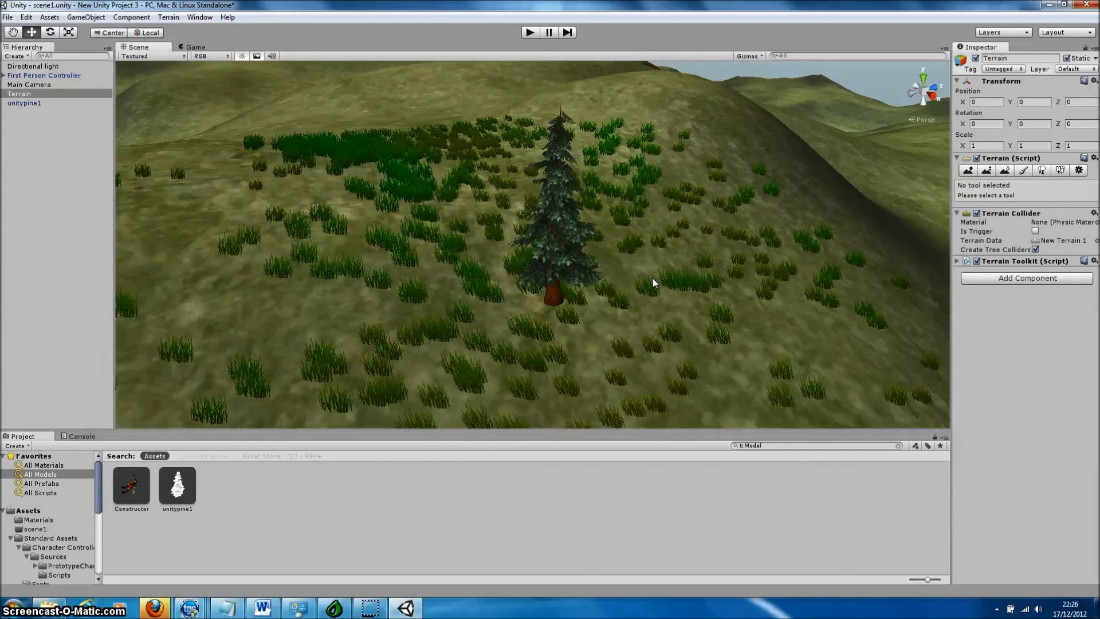
scroll(652, 277, down, 2)
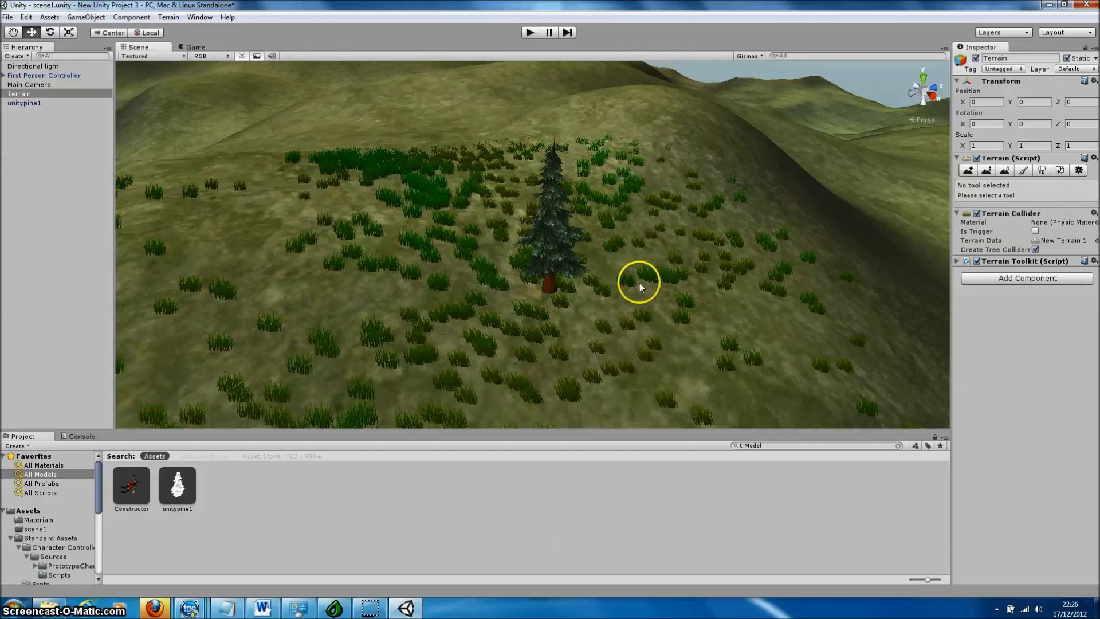
right_click(243, 490)
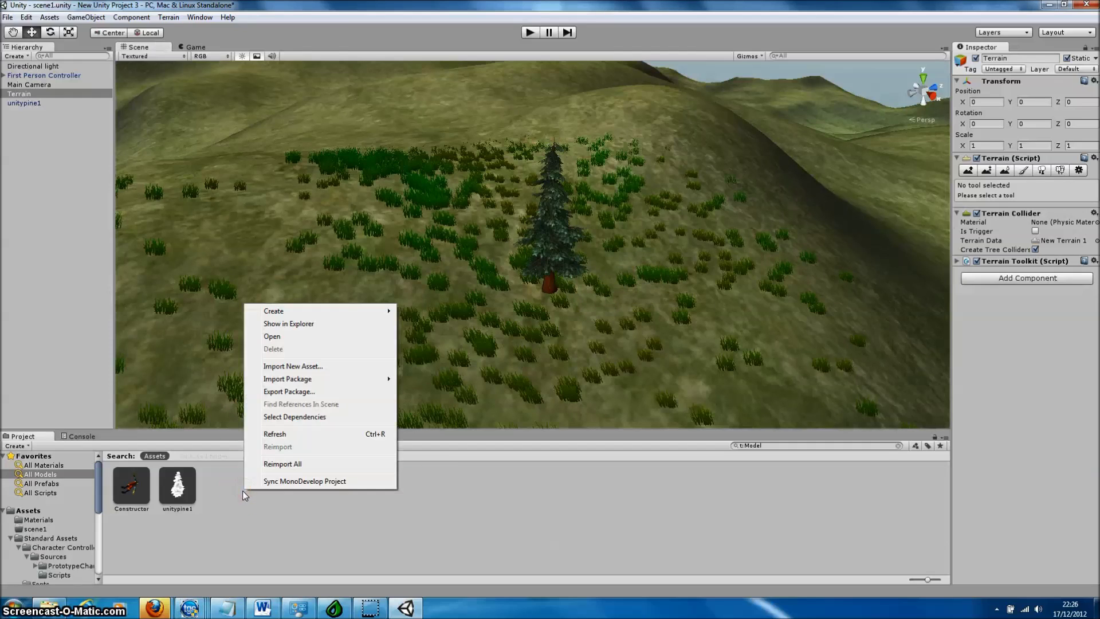
Step: Create an empty prefab and fill it with unitypine1 from the Hierarchy
mouse_move(310, 313)
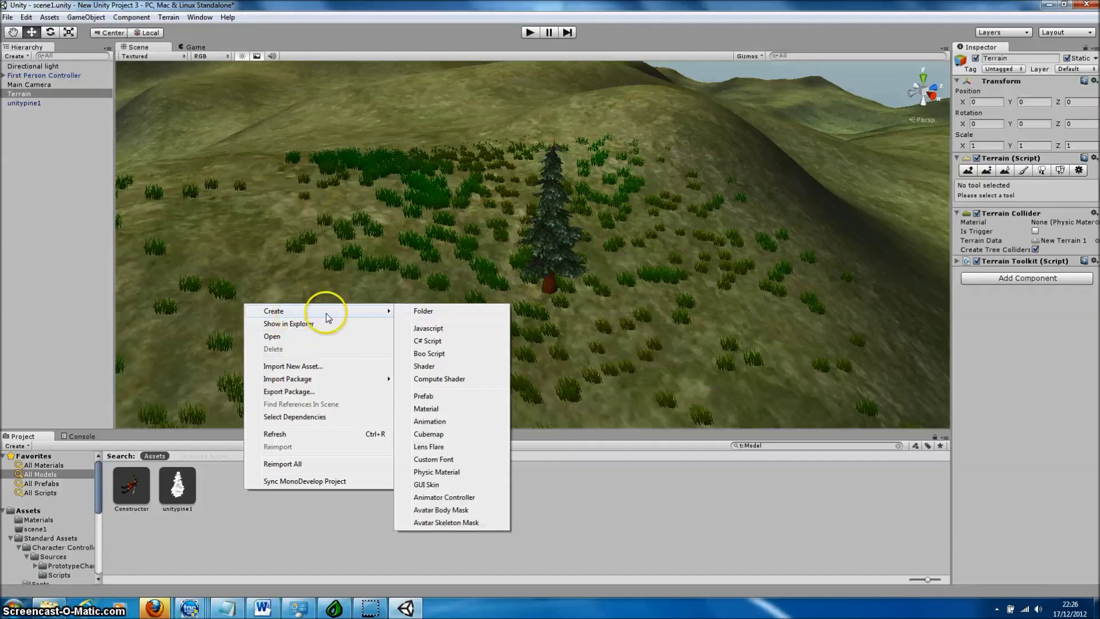
click(440, 396)
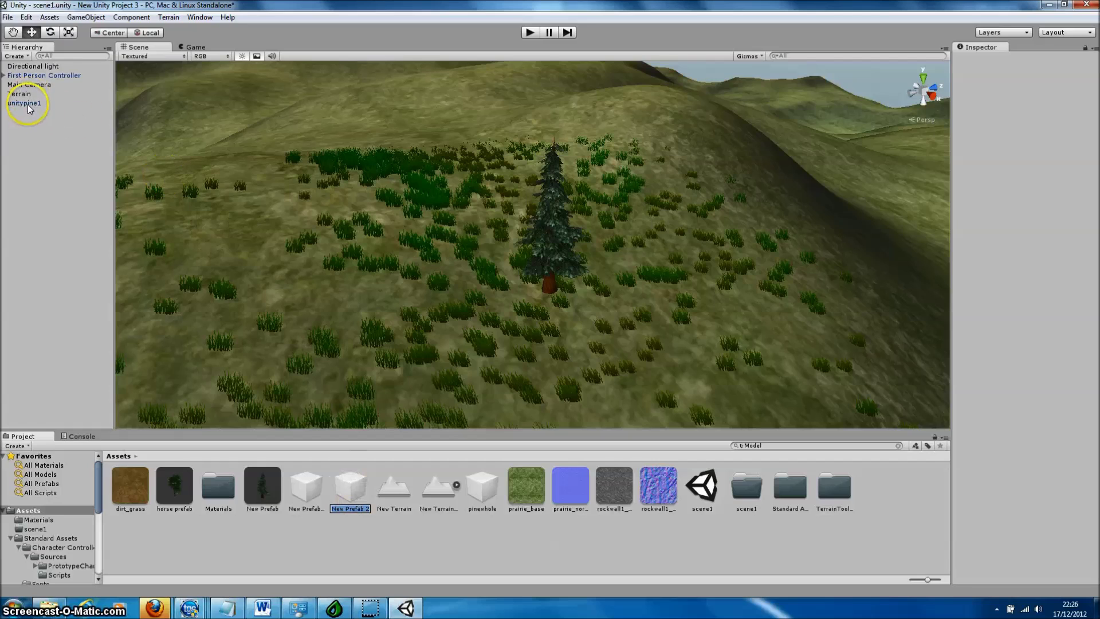
drag(29, 106, 350, 491)
click(369, 534)
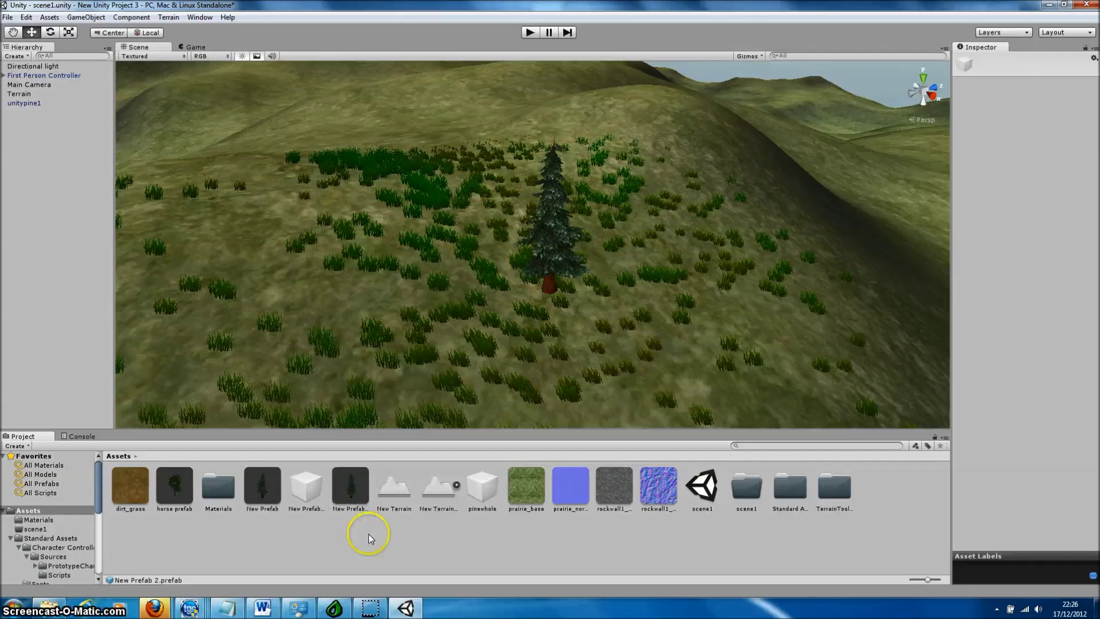
Step: Rename the prefab to 'Pine Prefab' and select the terrain
click(351, 509)
text(Pine Prefab)
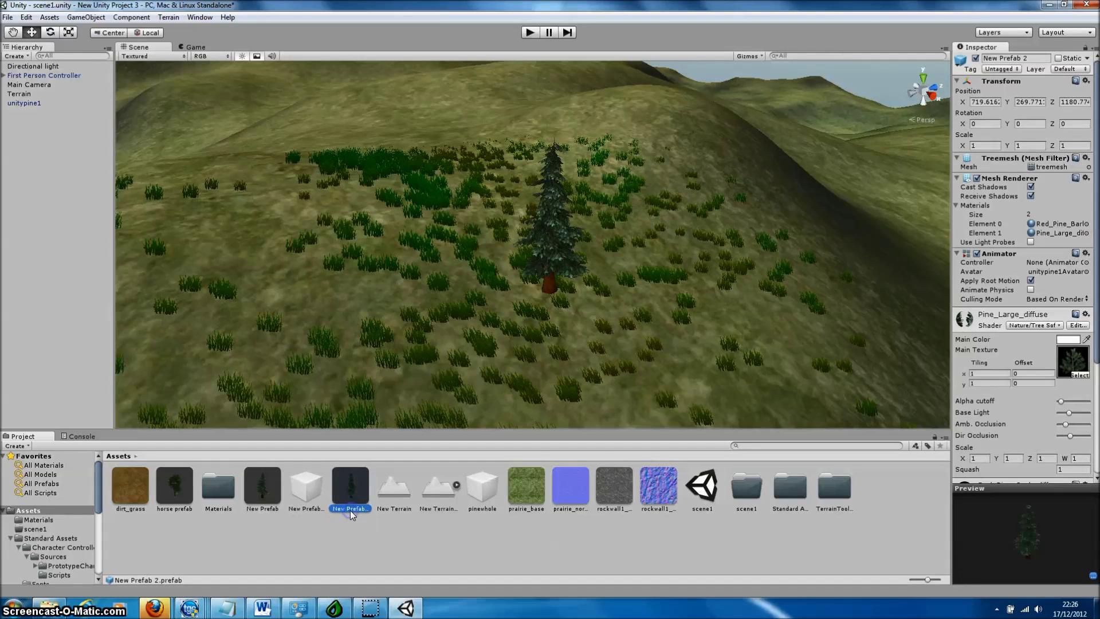
key(Return)
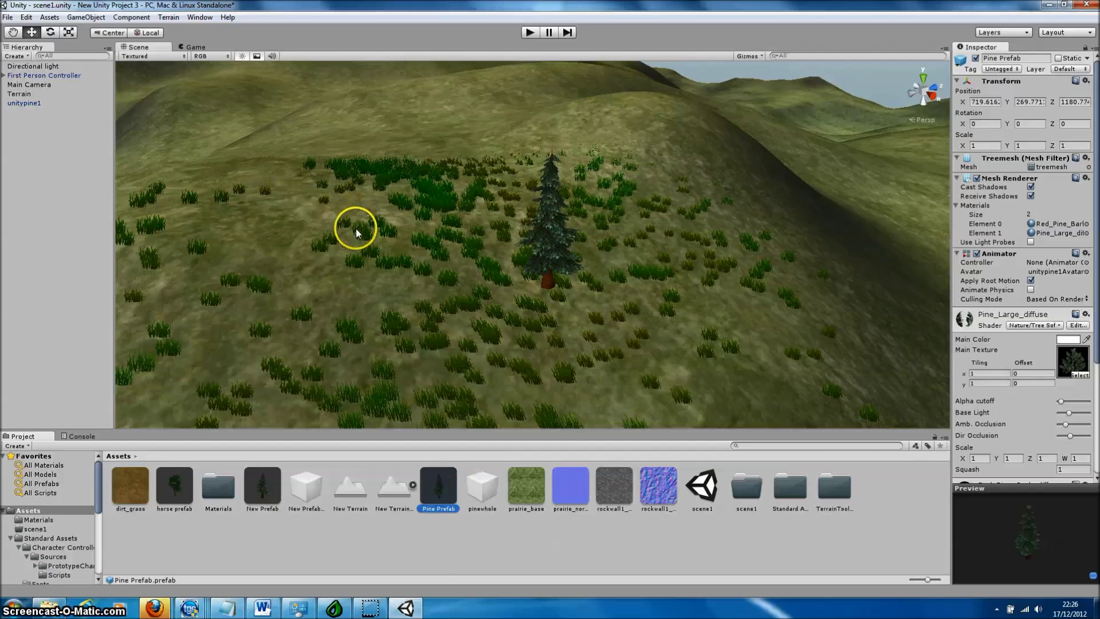
click(348, 296)
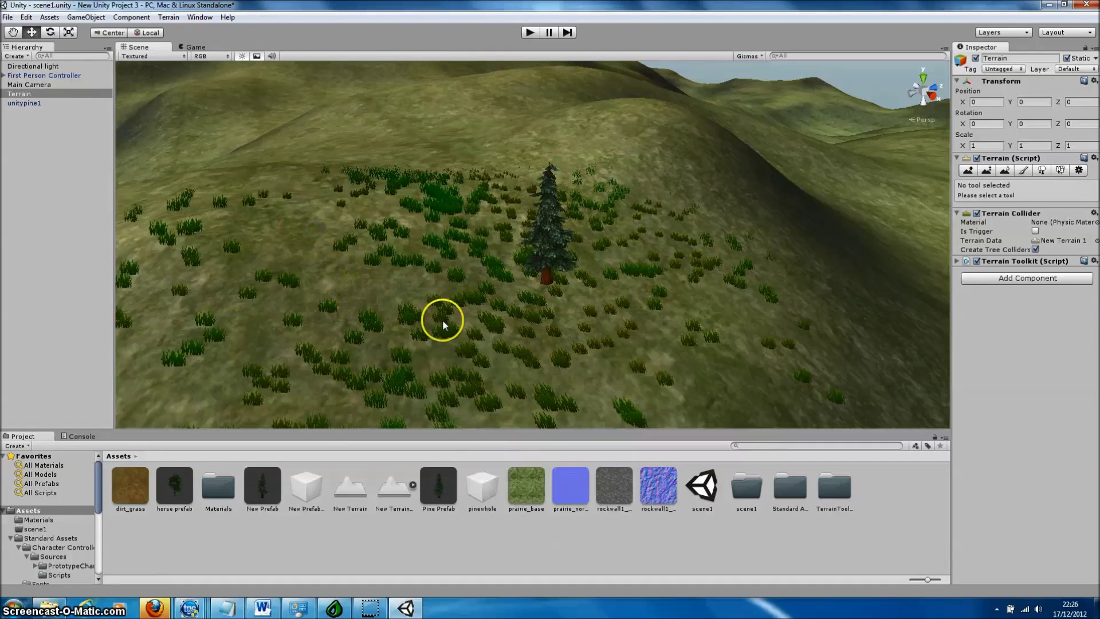
Step: Using Place Trees, add Pine Prefab as a new tree type through Edit Trees > Add Tree
click(1042, 170)
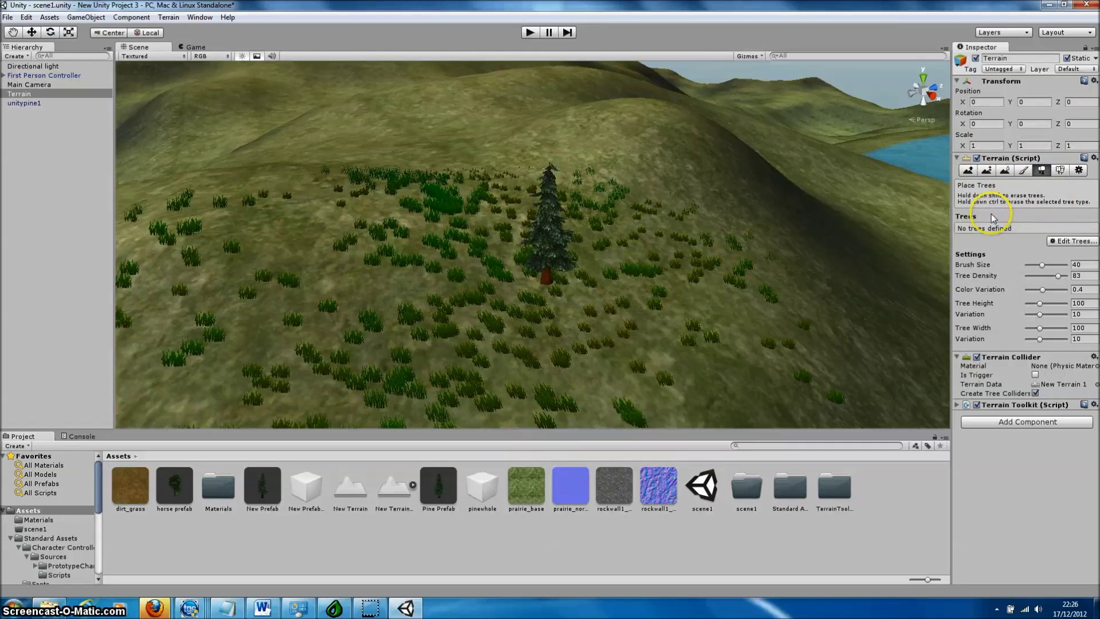
click(1071, 241)
click(1057, 247)
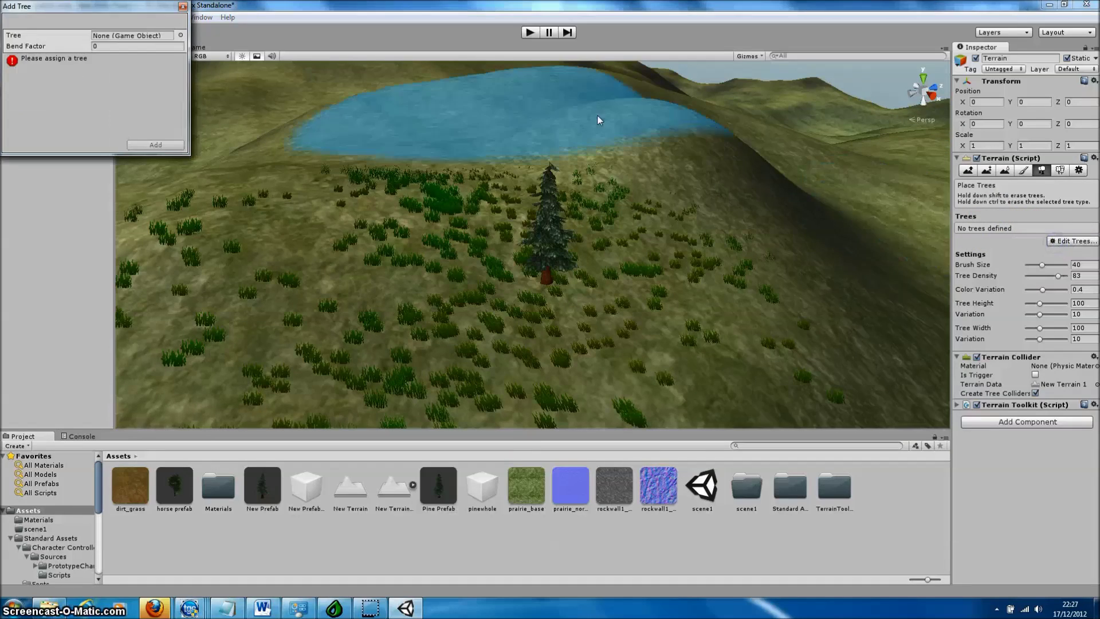
click(181, 36)
drag(111, 56, 113, 101)
click(30, 162)
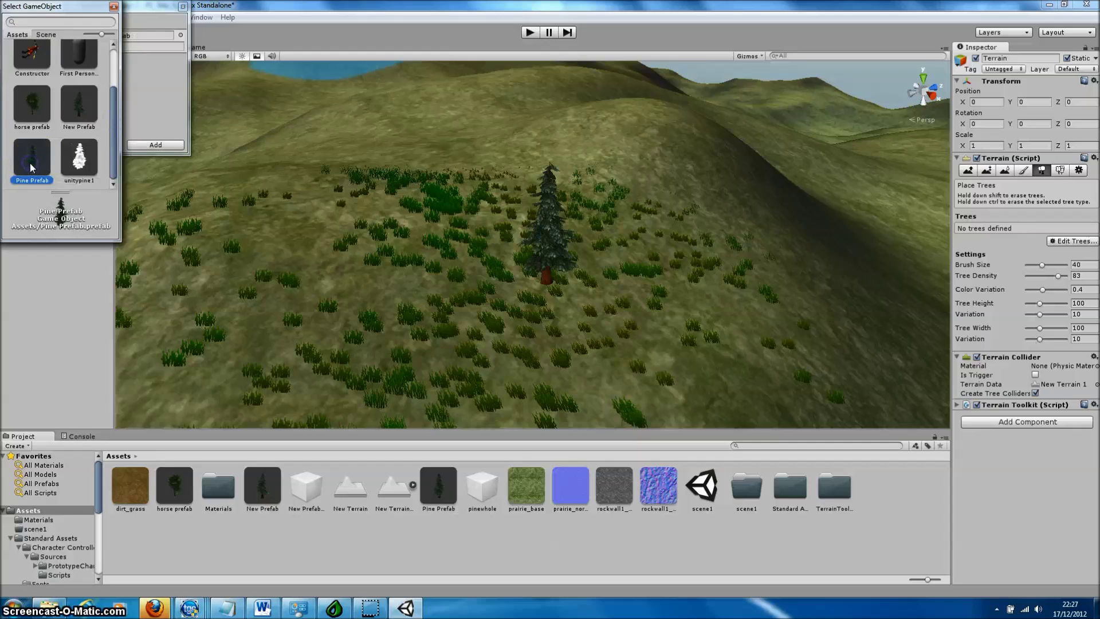
double_click(29, 162)
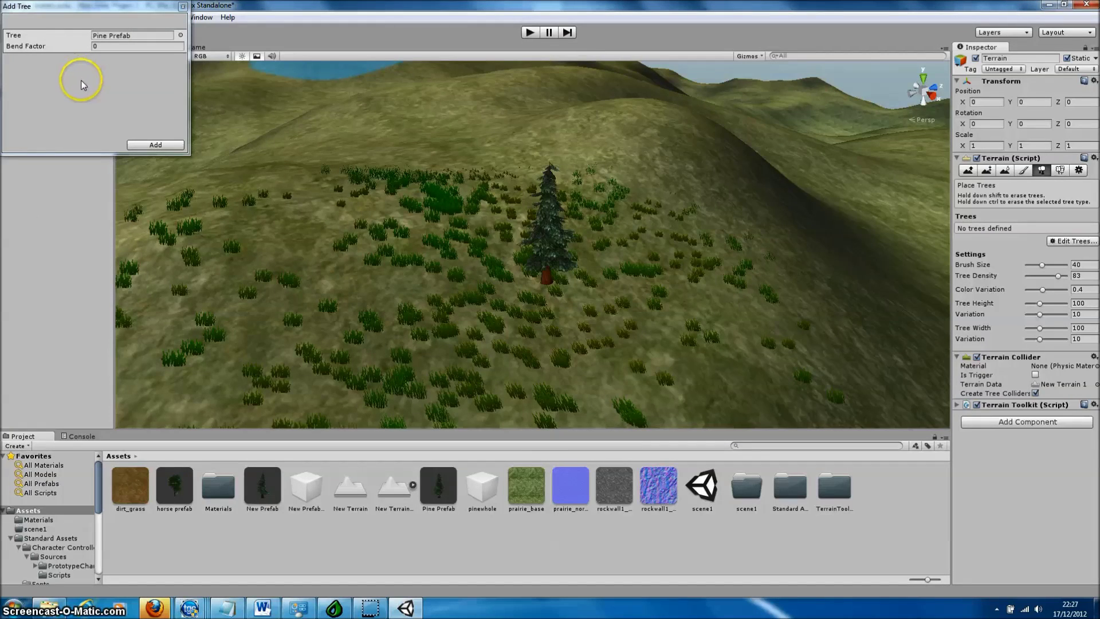
click(164, 145)
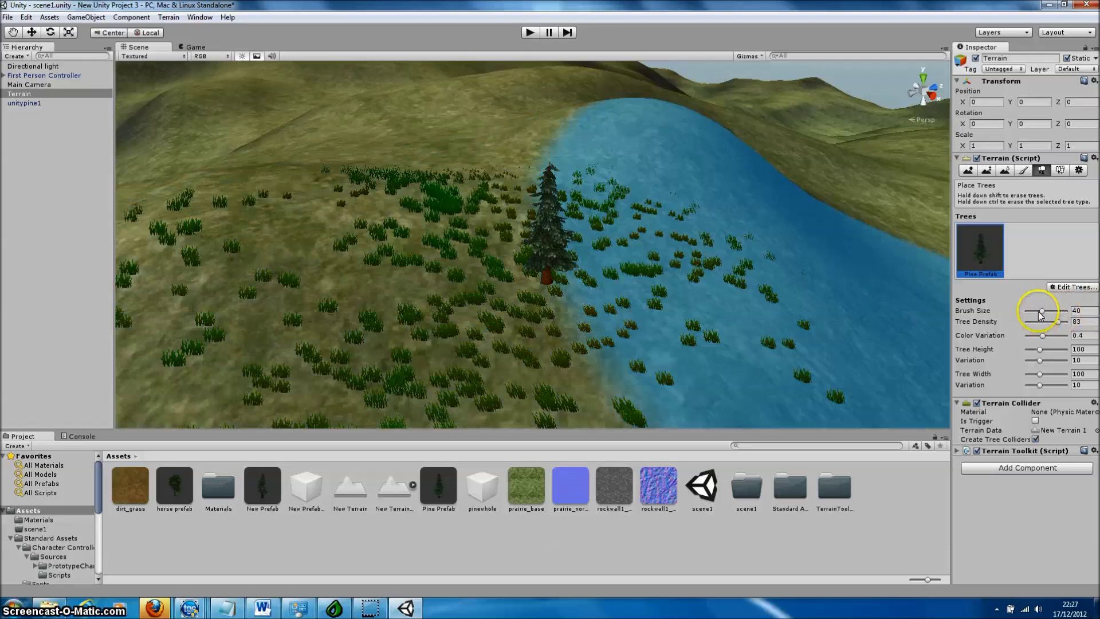
Step: Set brush size 10, density 47, variation 23/22, then plant a pine by the lake
drag(1039, 311, 1031, 311)
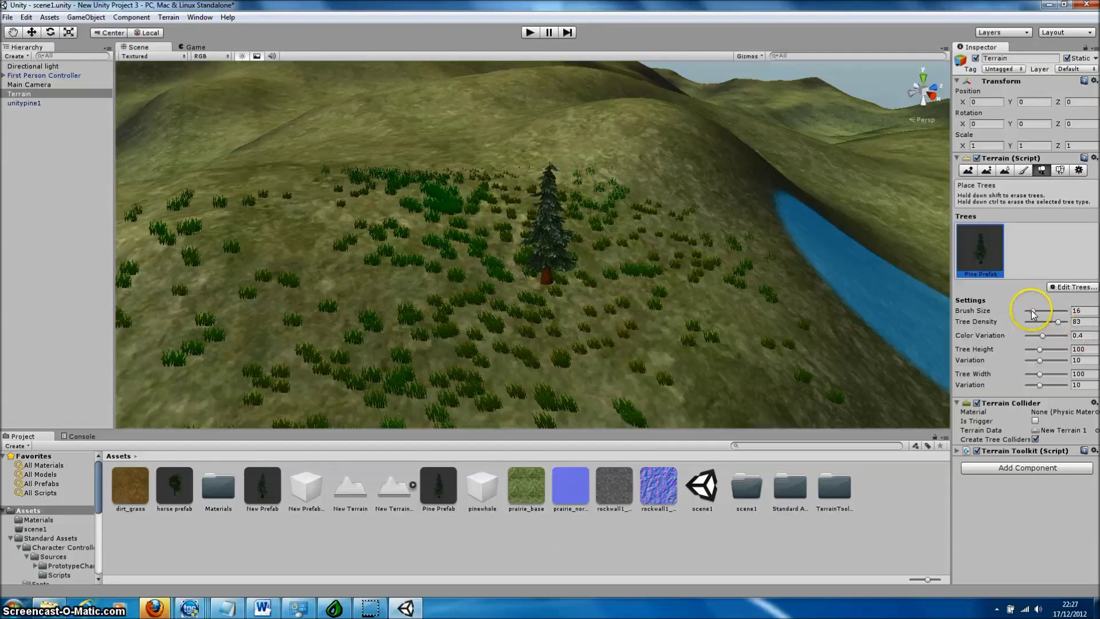
drag(1031, 311, 1030, 311)
drag(1058, 321, 1043, 322)
drag(1039, 361, 1058, 389)
click(332, 206)
Step: Paint dozens of pines over the hillsides and around the lake, then enter Play mode
click(417, 179)
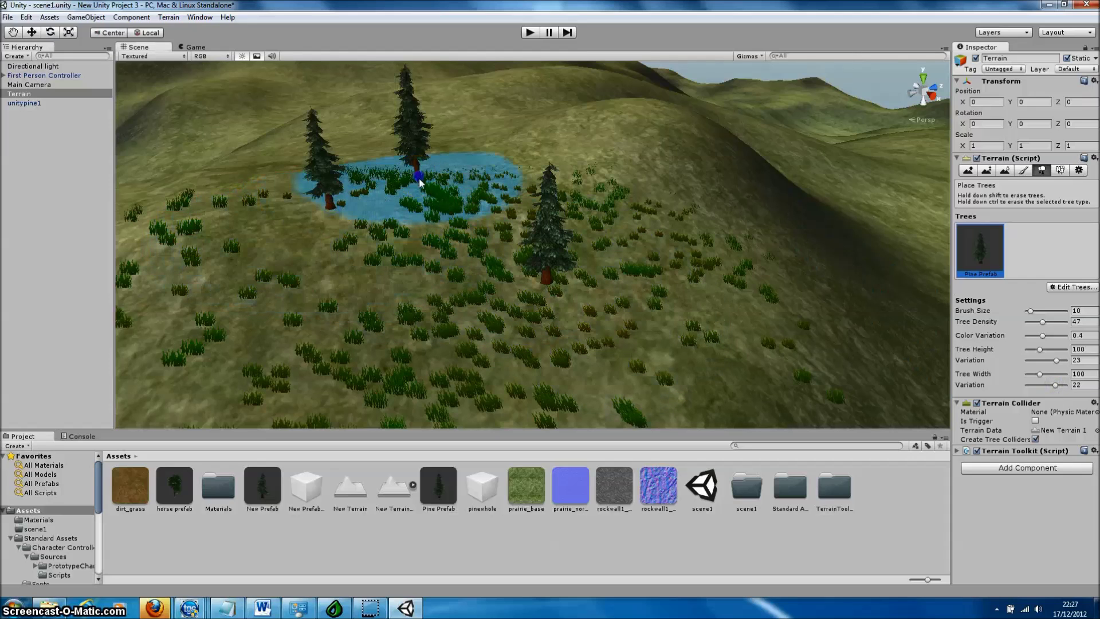
mouse_move(420, 182)
mouse_down()
mouse_move(272, 234)
mouse_move(248, 227)
mouse_up()
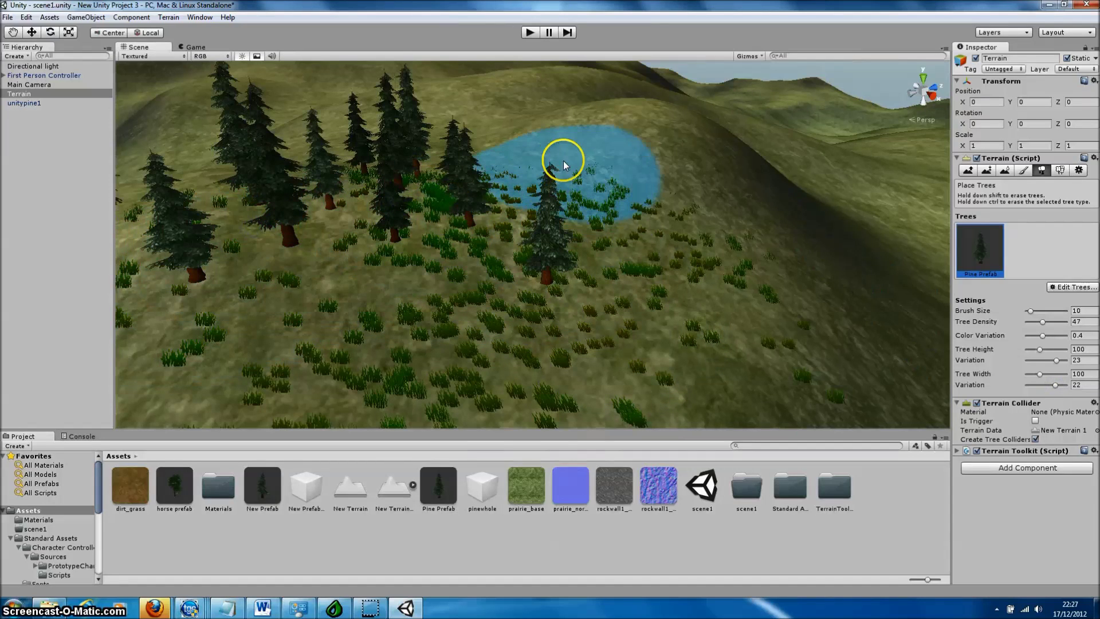
mouse_move(563, 161)
mouse_down()
mouse_move(652, 184)
mouse_move(691, 216)
mouse_move(656, 265)
mouse_move(661, 251)
mouse_move(501, 316)
mouse_move(306, 294)
mouse_move(345, 144)
mouse_move(204, 186)
mouse_move(192, 176)
mouse_move(227, 159)
mouse_move(515, 146)
mouse_up()
mouse_move(721, 223)
mouse_down()
mouse_move(748, 238)
mouse_move(750, 297)
mouse_move(700, 287)
mouse_move(504, 307)
mouse_move(373, 275)
mouse_move(466, 143)
mouse_move(449, 113)
mouse_move(550, 72)
mouse_move(399, 93)
mouse_up()
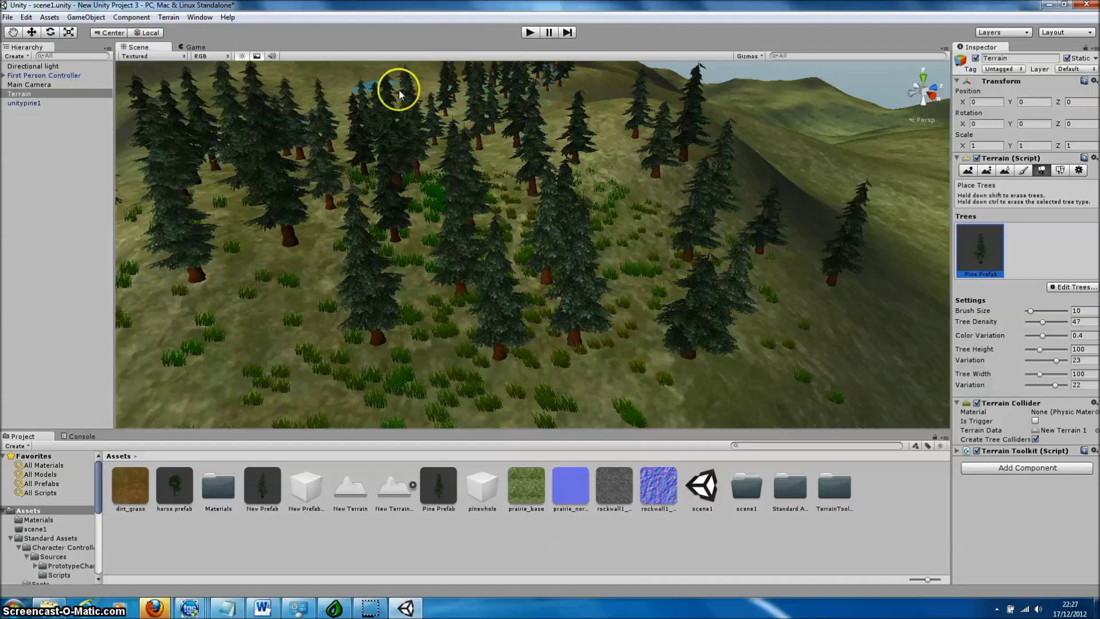
mouse_move(296, 94)
mouse_down()
mouse_move(338, 119)
mouse_move(643, 214)
mouse_move(668, 201)
mouse_move(596, 246)
mouse_move(582, 275)
mouse_move(533, 287)
mouse_move(567, 194)
mouse_move(639, 123)
mouse_move(671, 129)
mouse_move(722, 165)
mouse_up()
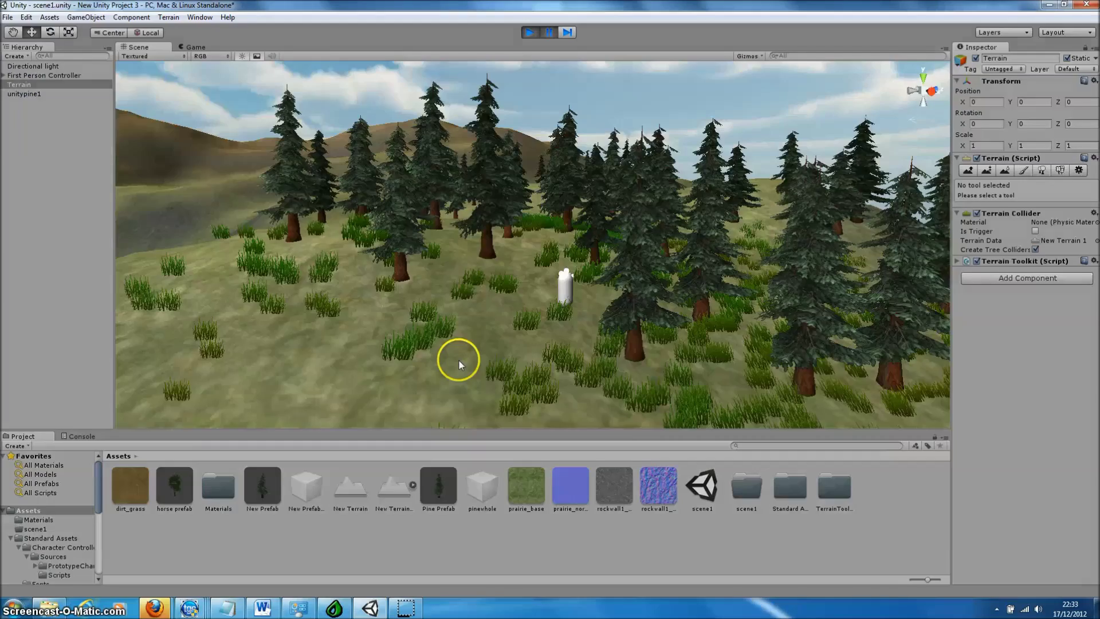
key(ctrl+p)
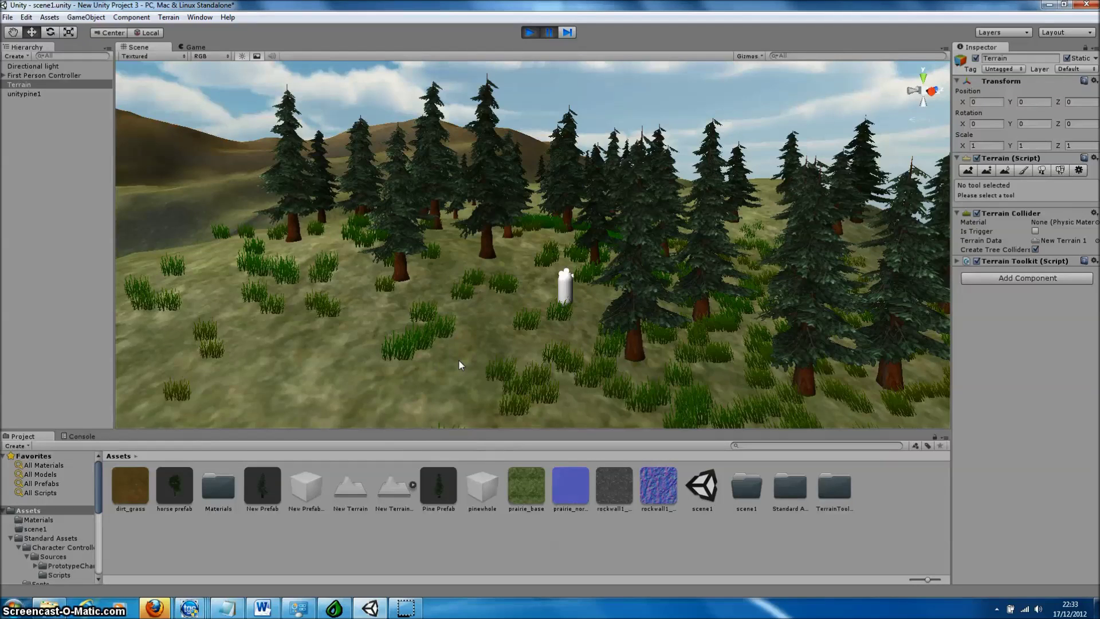
Step: Add a directional WindZone (Wind Main 1, Turbulence 1) via GameObject > Create Other
click(42, 133)
click(105, 18)
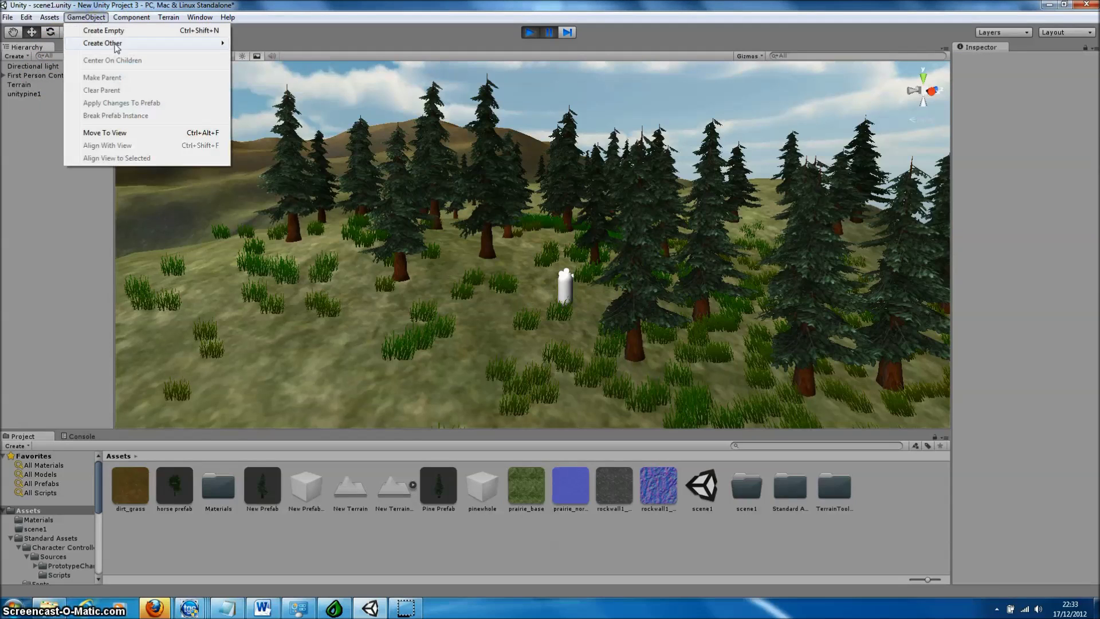
mouse_move(118, 46)
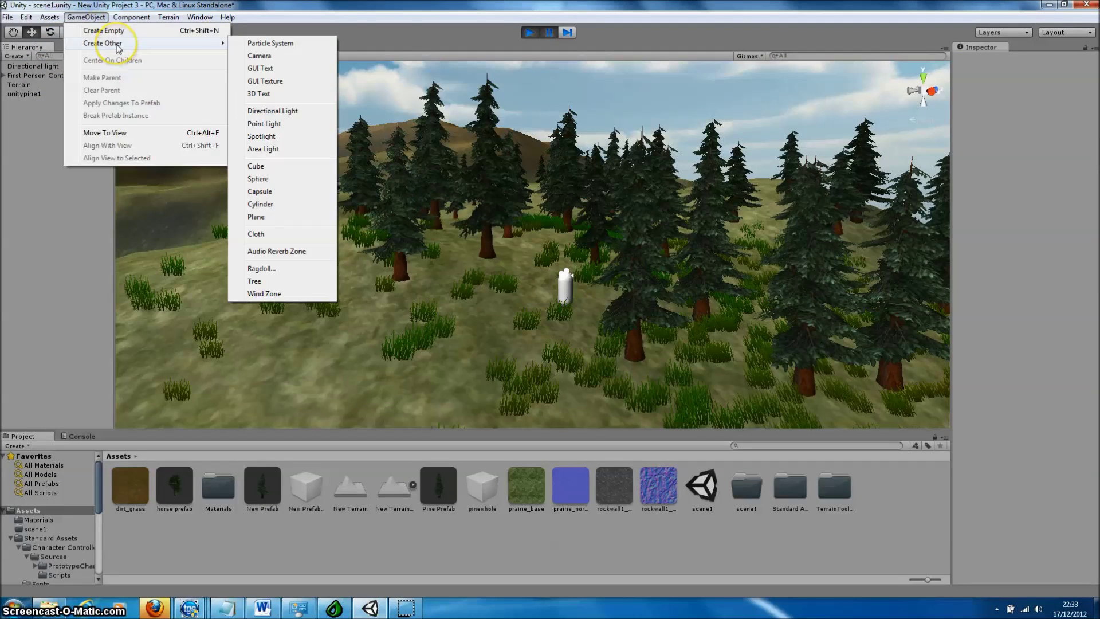
click(279, 294)
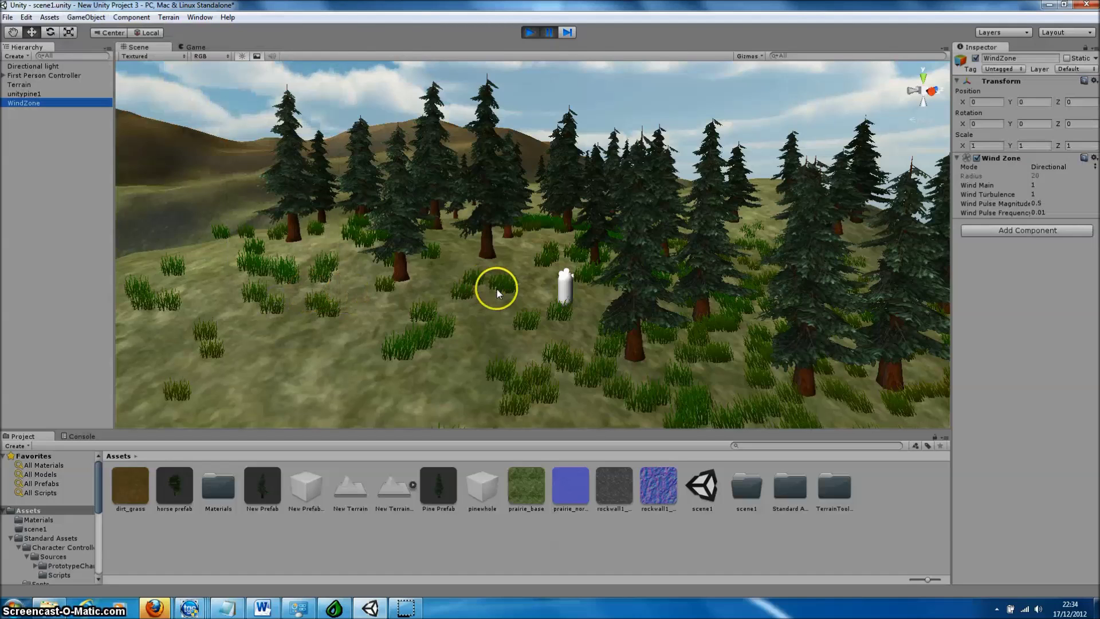
mouse_move(497, 289)
alt+mouse_down()
mouse_move(501, 278)
mouse_move(326, 269)
mouse_move(499, 296)
alt+mouse_up()
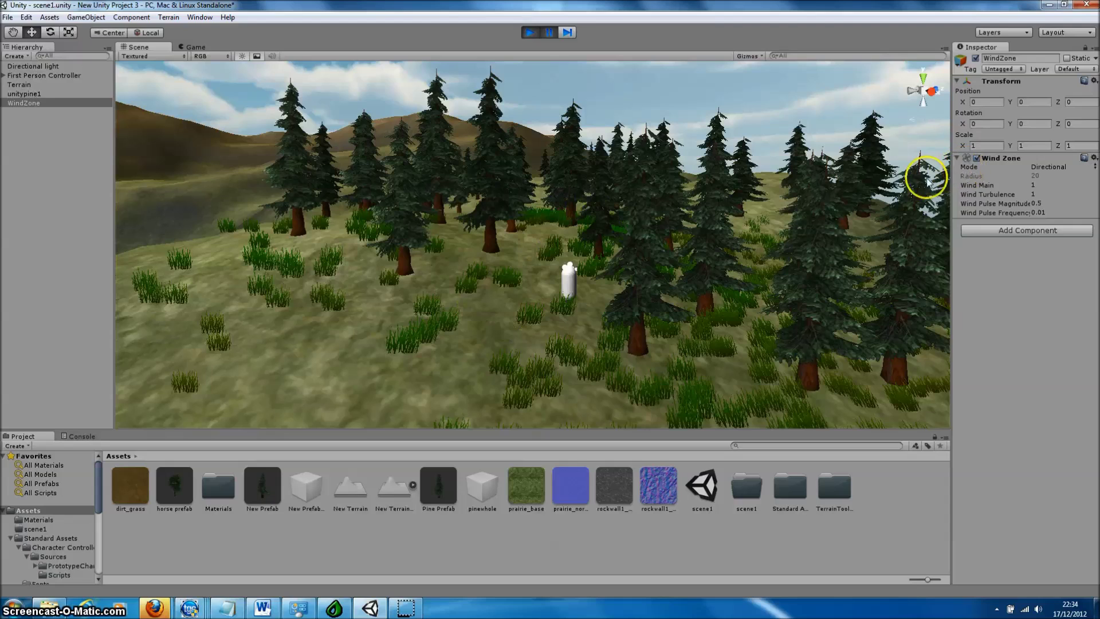
Step: Set the pine tree prototype's Bend Factor to 0.5 in the terrain's tree settings and apply it
click(417, 367)
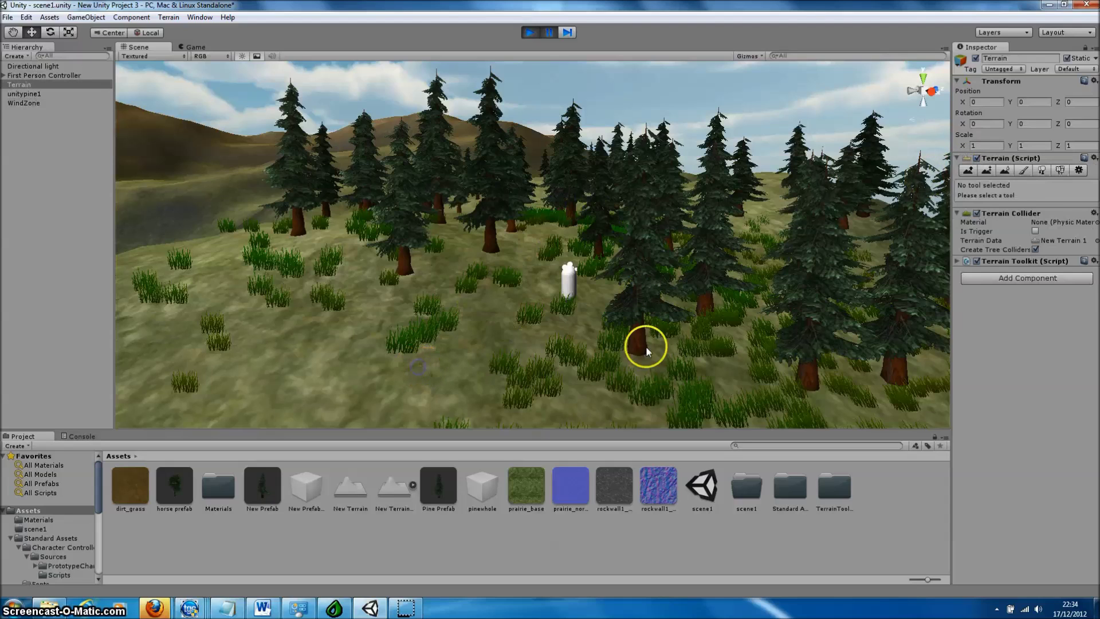
click(1044, 170)
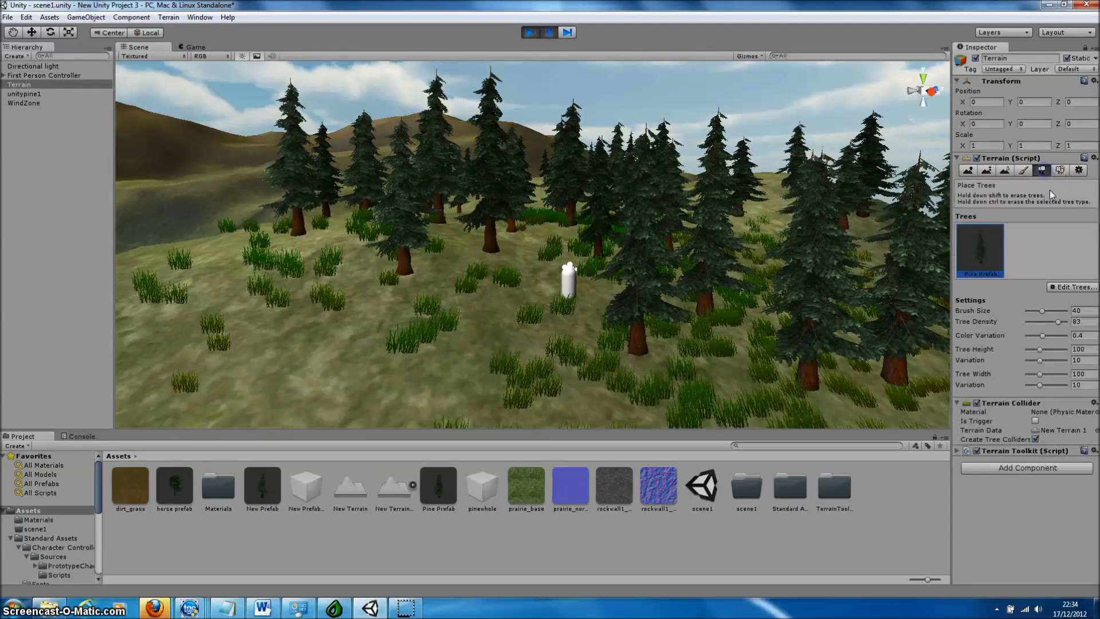
click(1073, 288)
click(1060, 303)
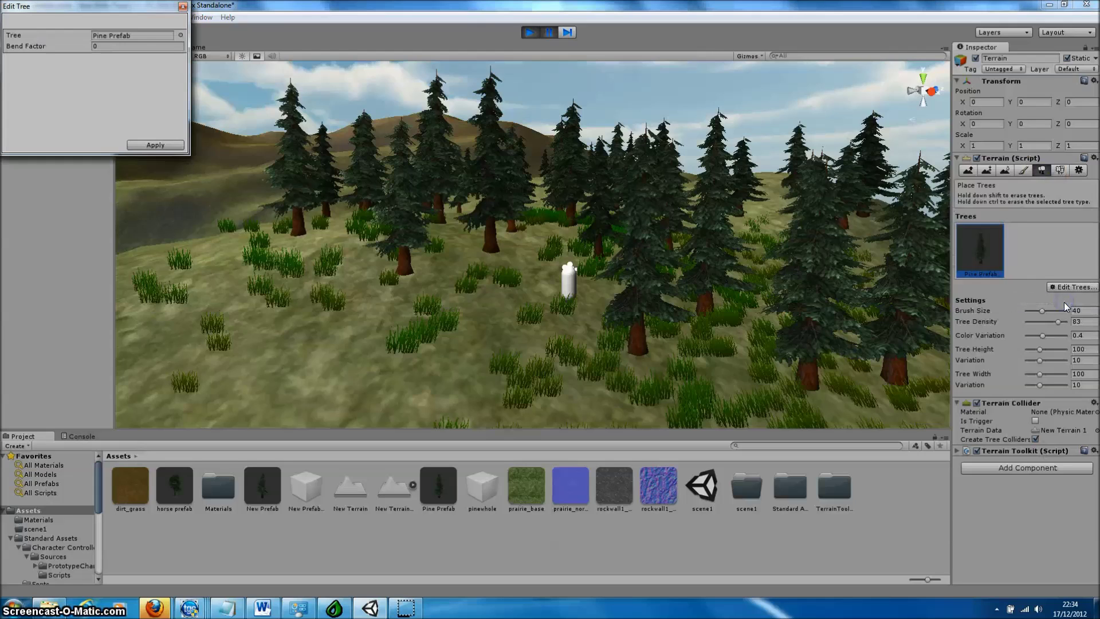
click(108, 43)
text(.5)
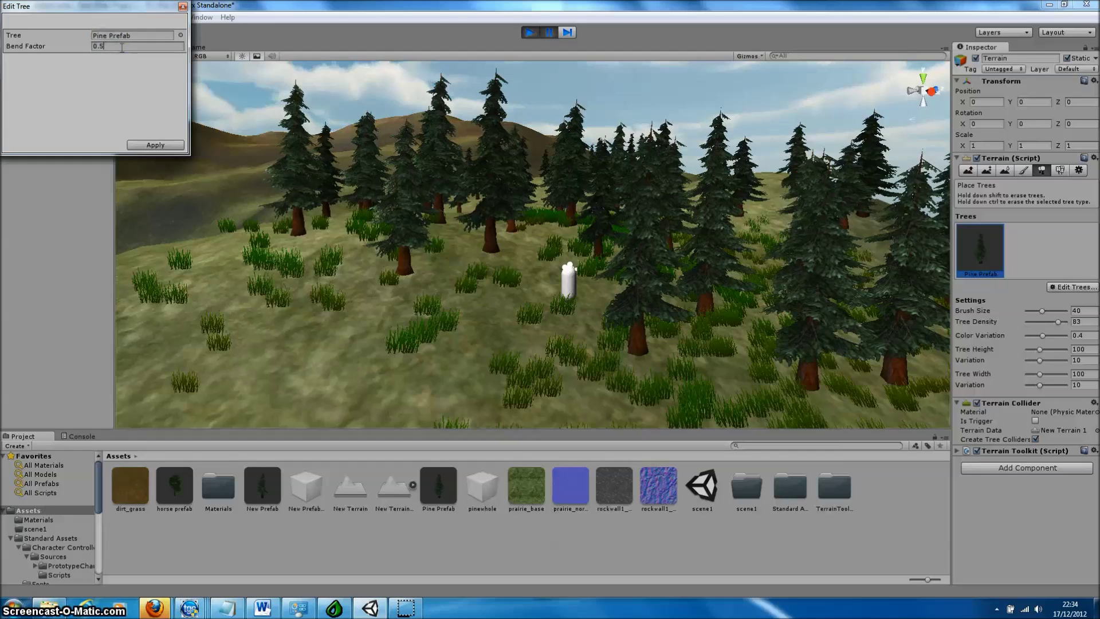
click(155, 144)
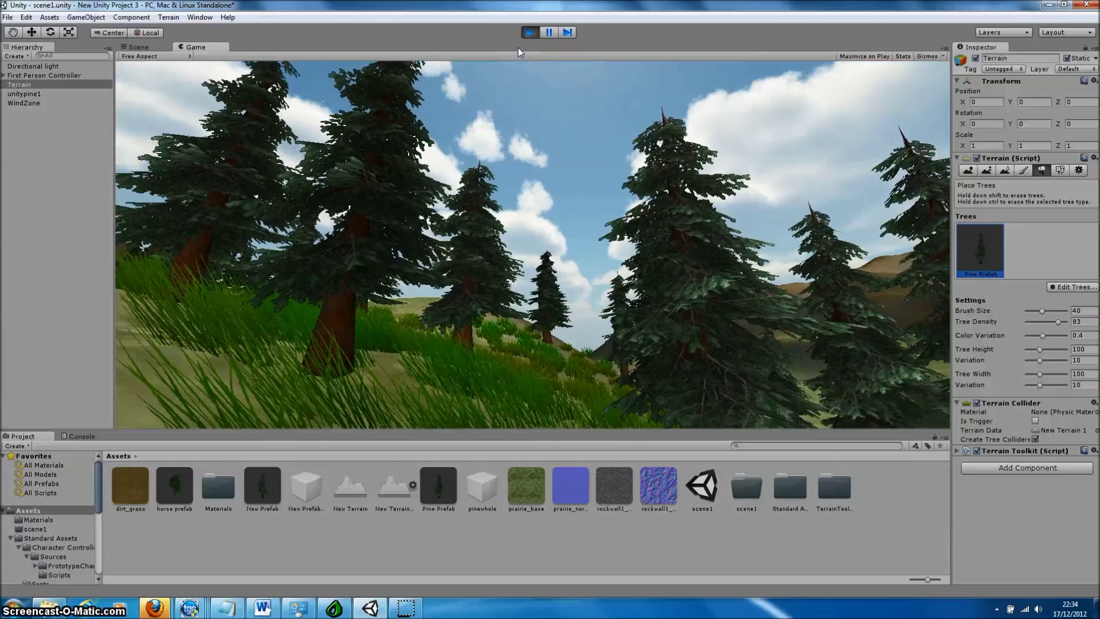
Step: Walk the first-person player forward through the swaying pine forest, looking around
click(543, 55)
key(w)
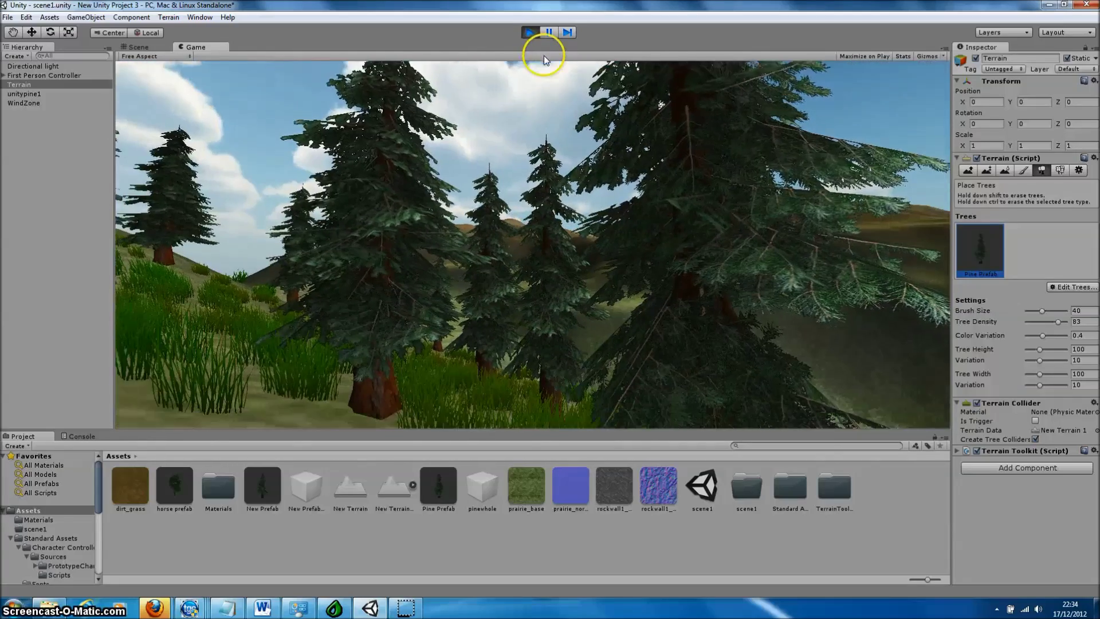
click(514, 54)
key(w)
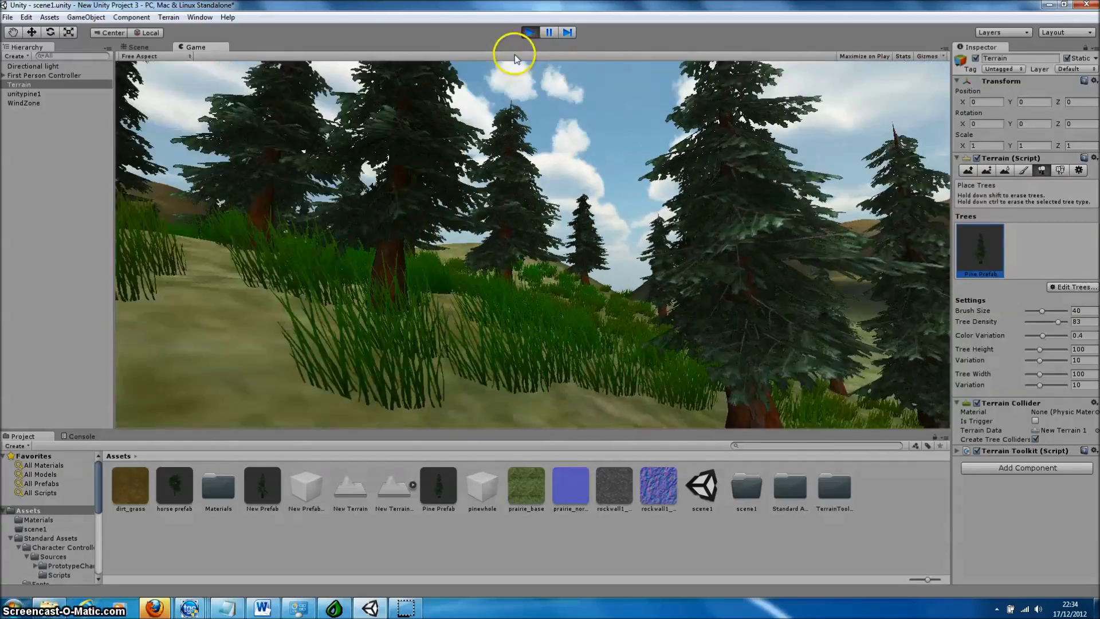
key(w)
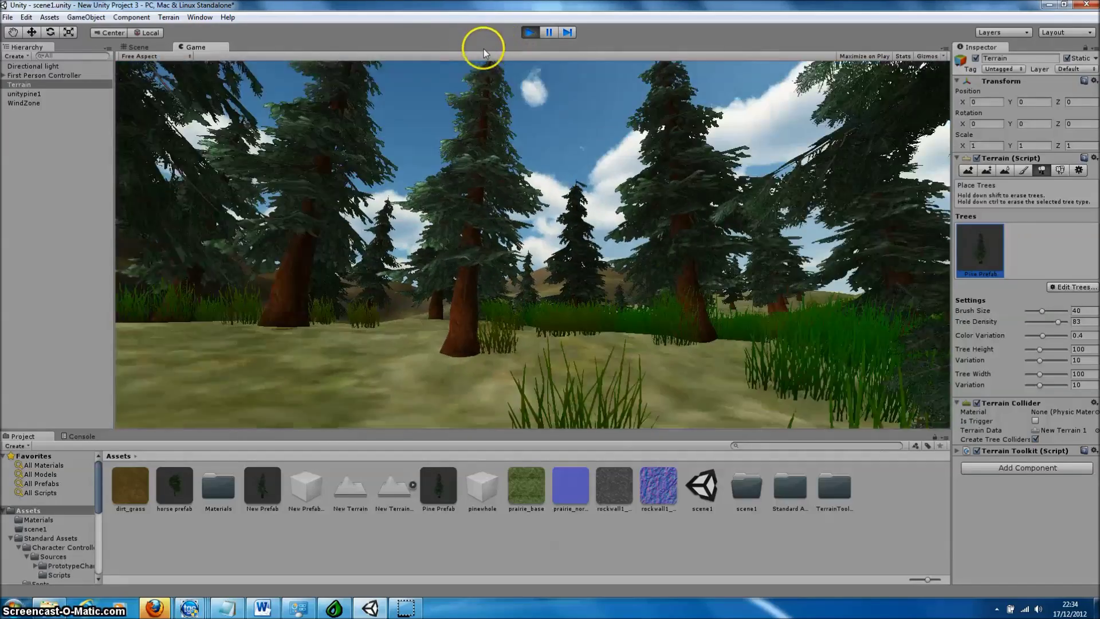
key(w)
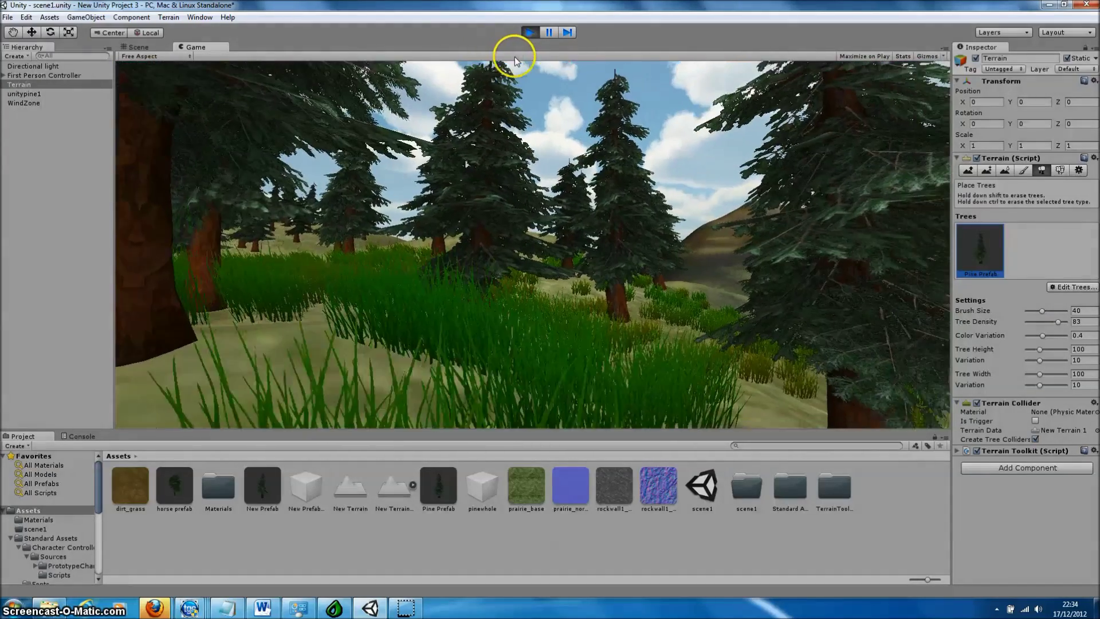
key(w)
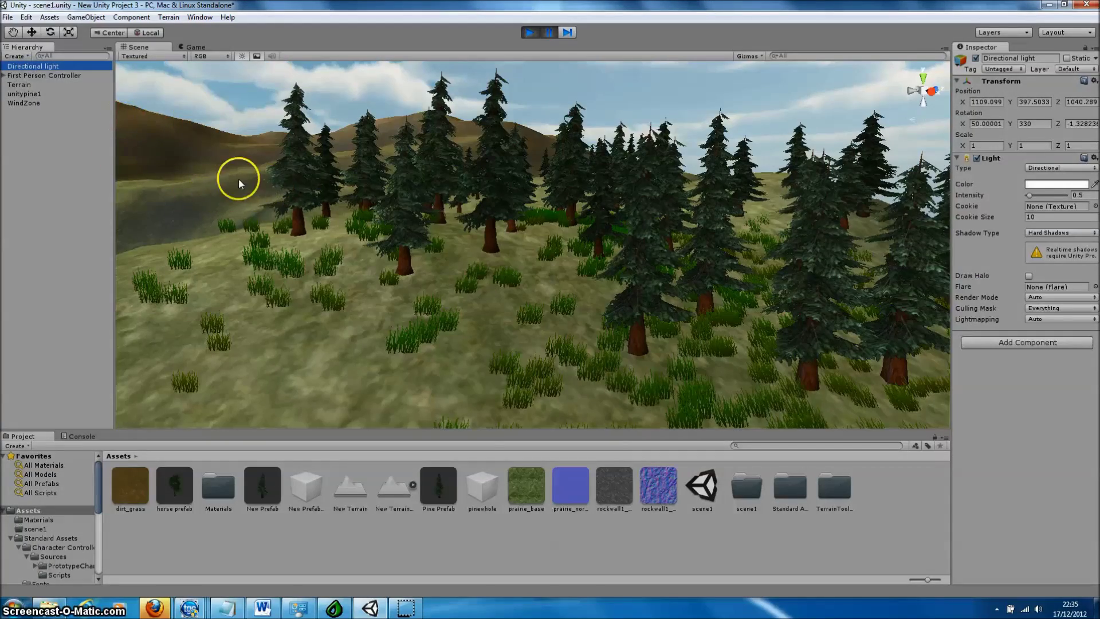
Step: Choose Hard Shadows as the Directional light's shadow type
click(1081, 235)
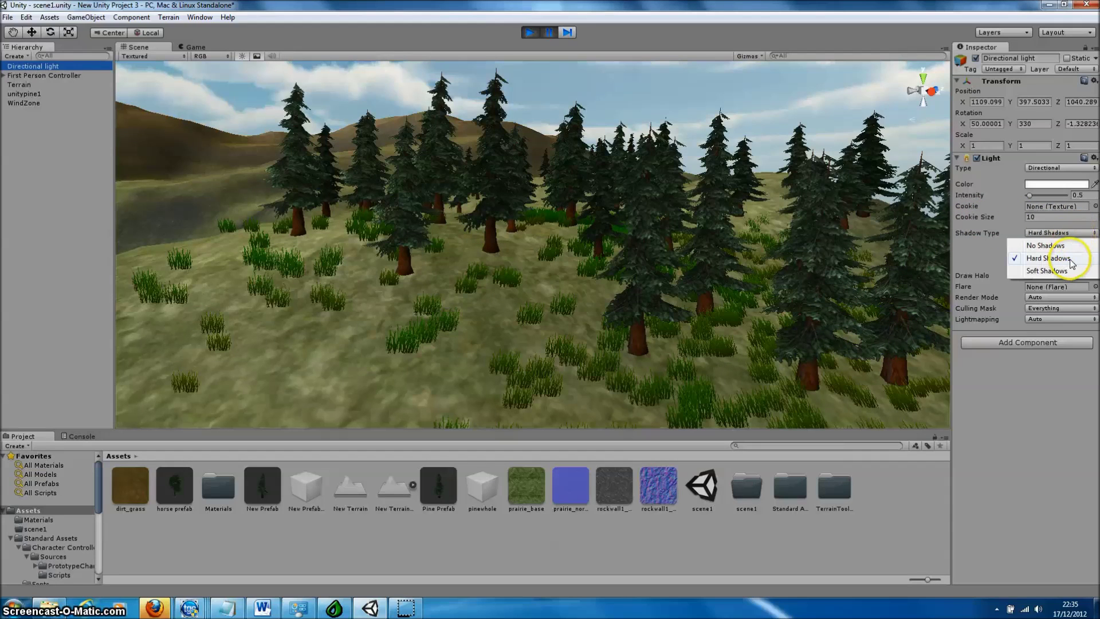
click(1069, 259)
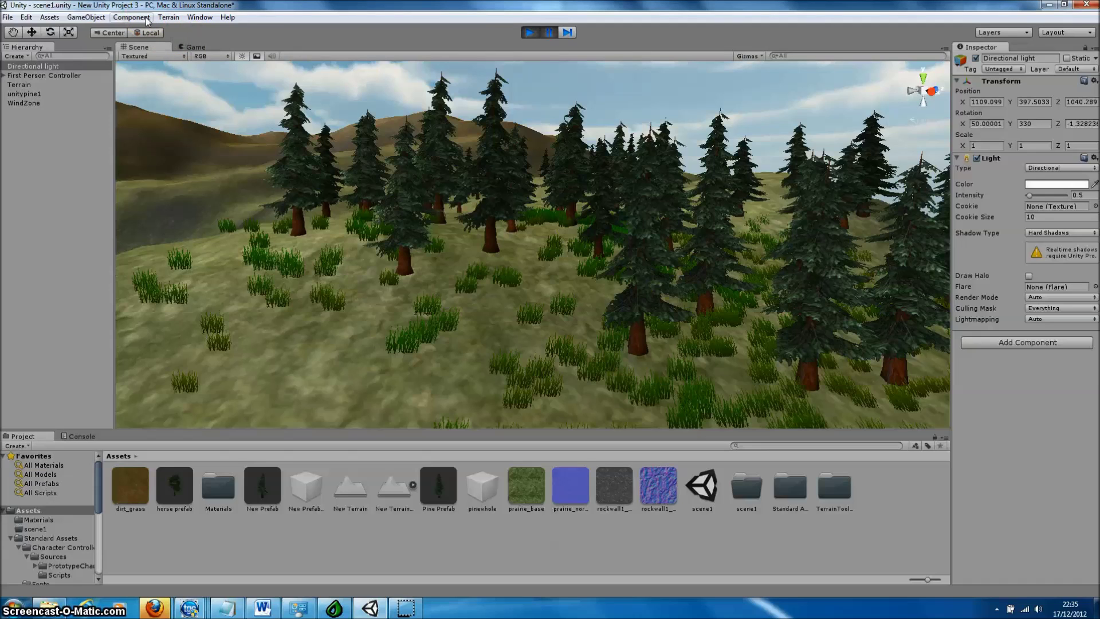
Step: Bake the scene's lightmap in the Lightmapping window, then start Play mode
click(199, 17)
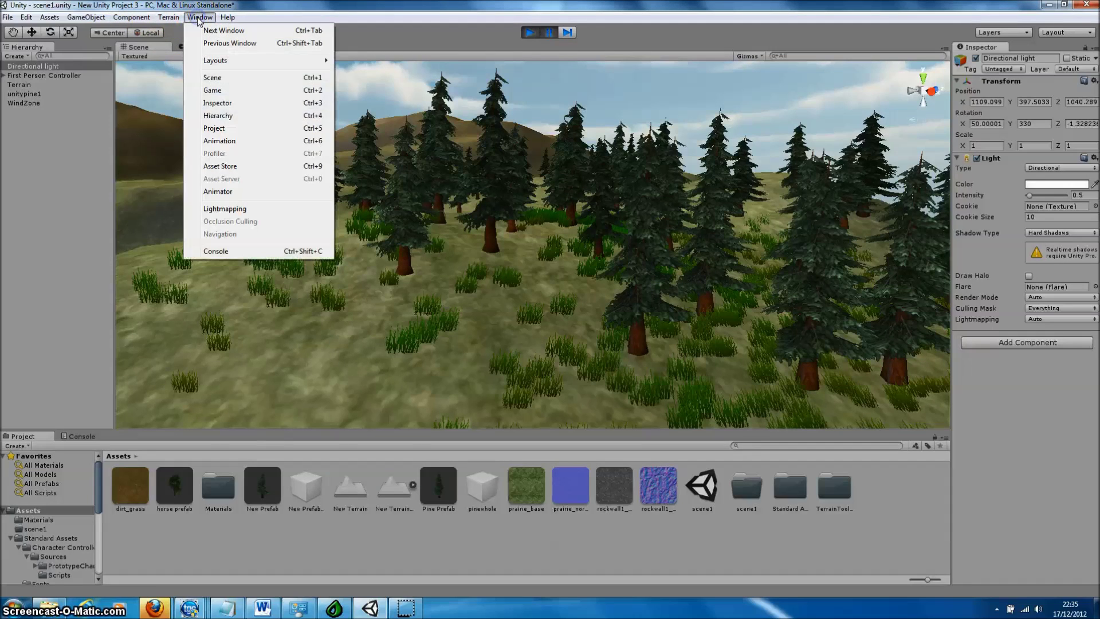
click(221, 211)
click(195, 206)
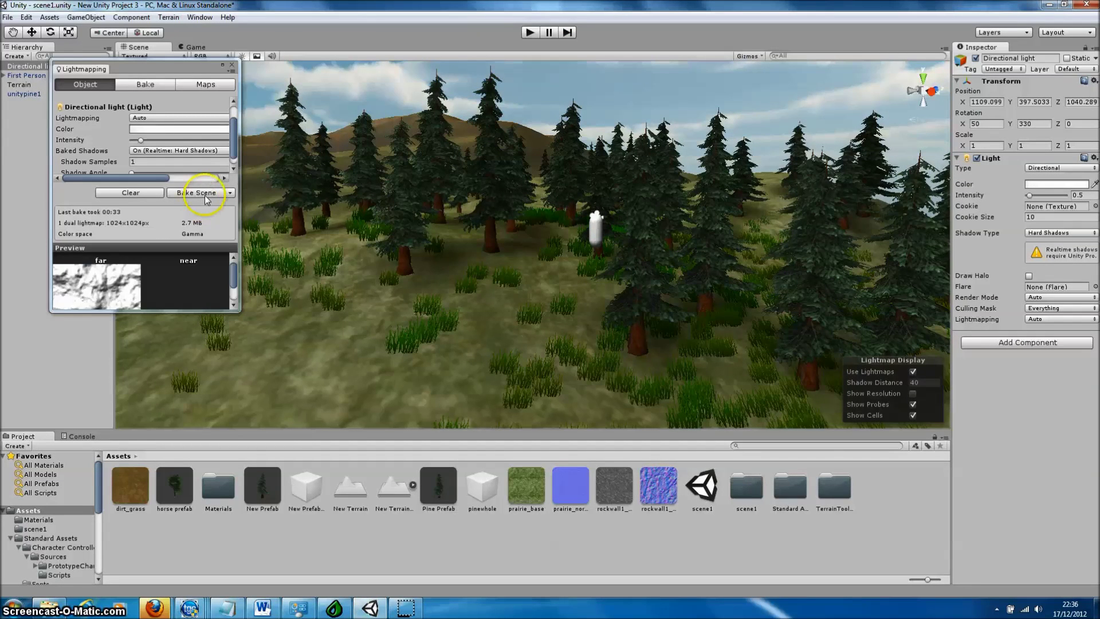
click(232, 65)
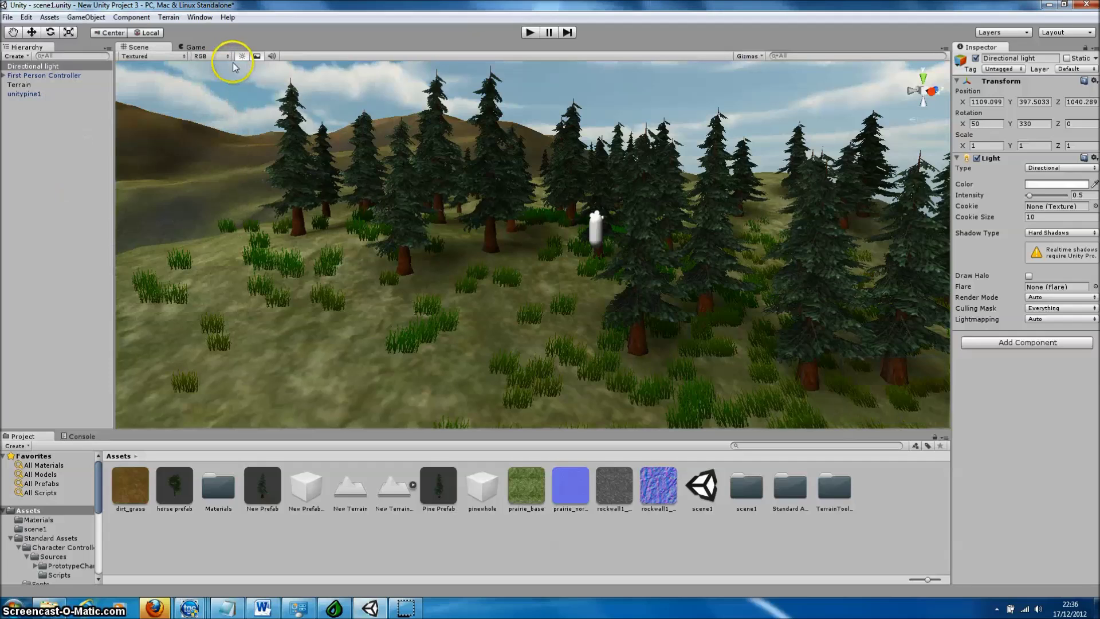
click(531, 32)
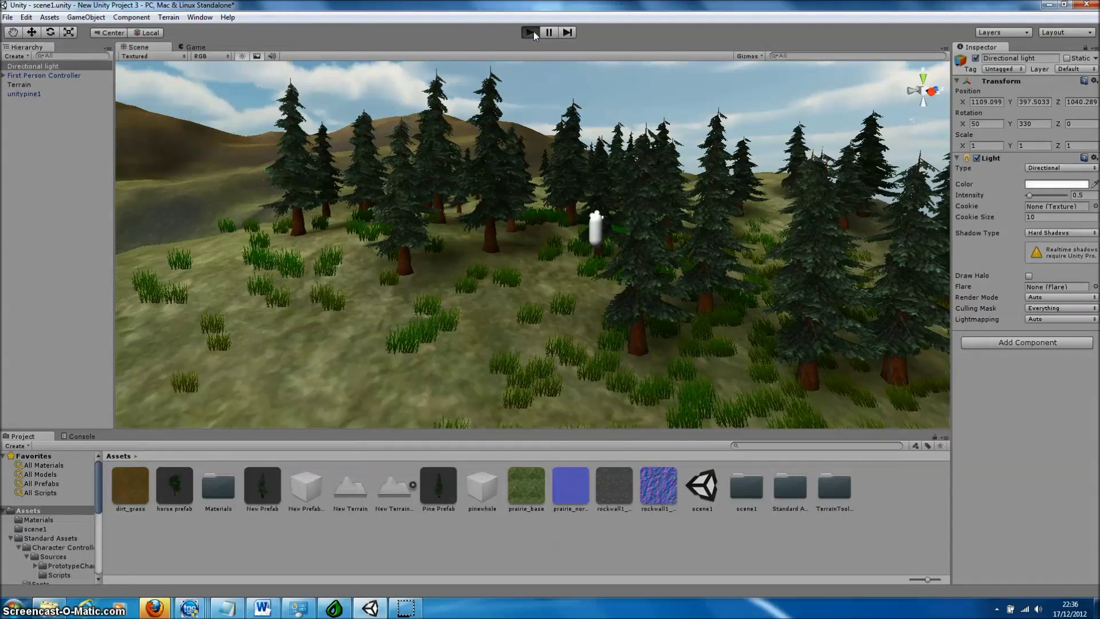
Step: Walk forward among the lightmapped pines, then turn left while walking
key(w)
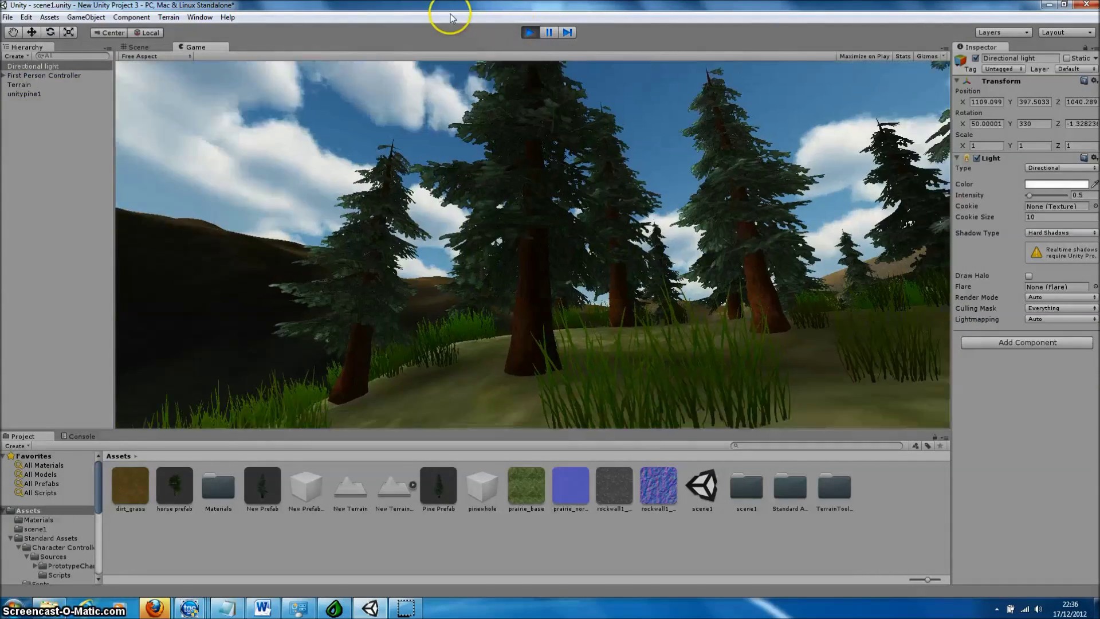
key(w)
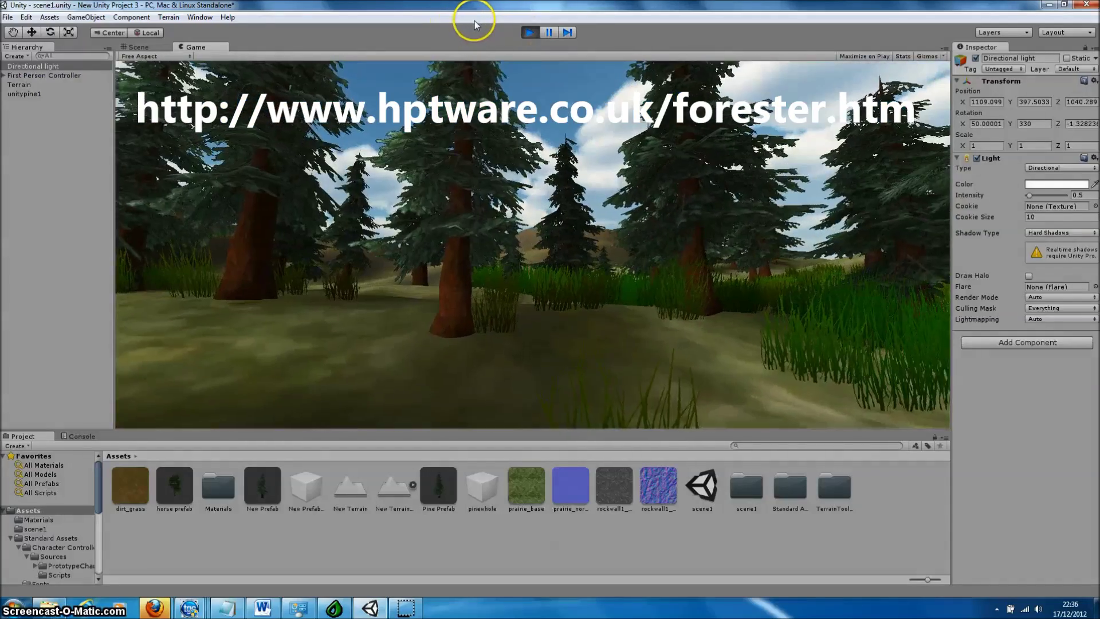
key(w)
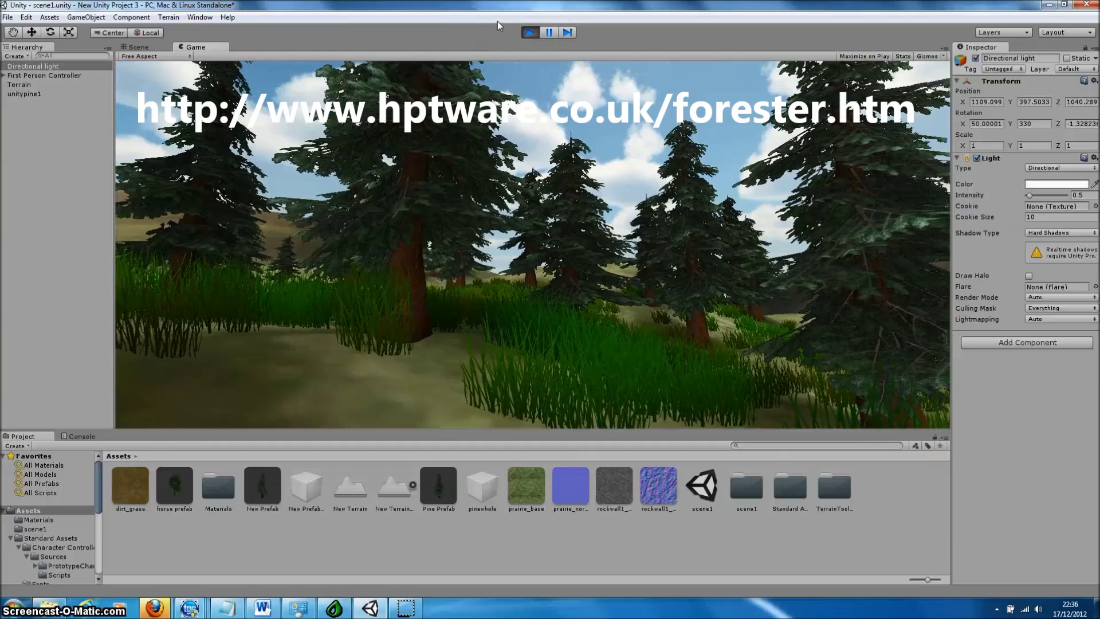
key(w)
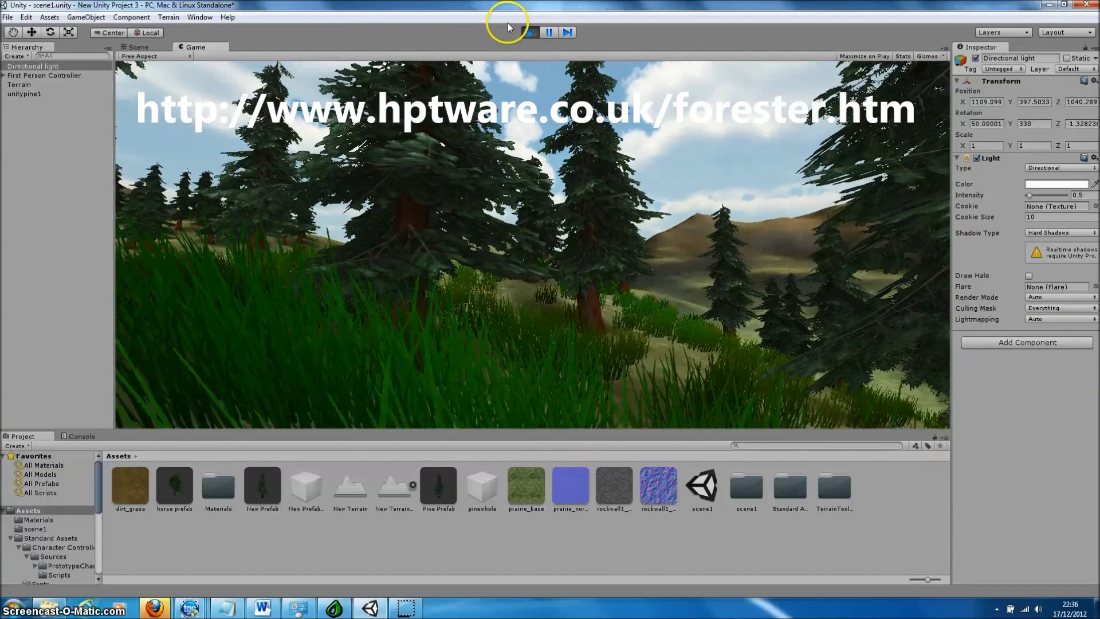
key(w)
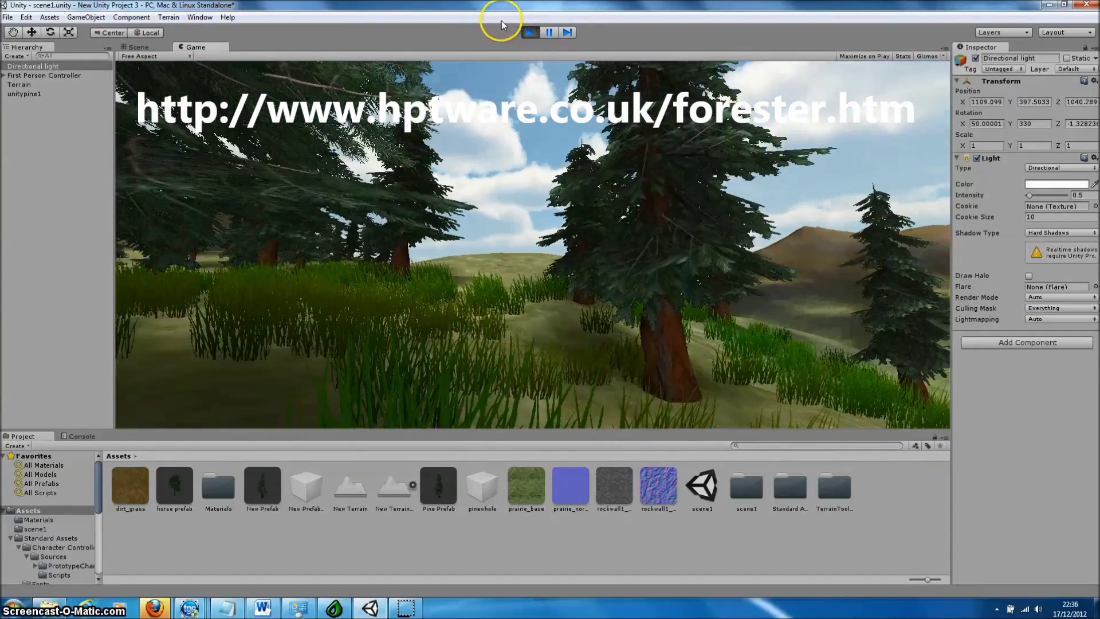
key(w)
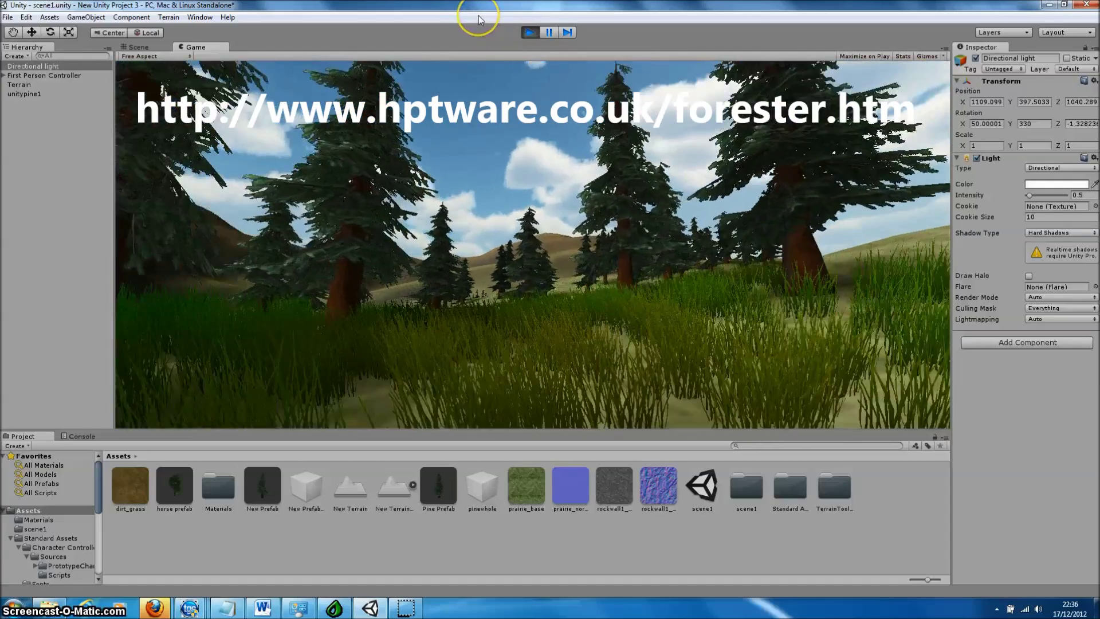
key(w)
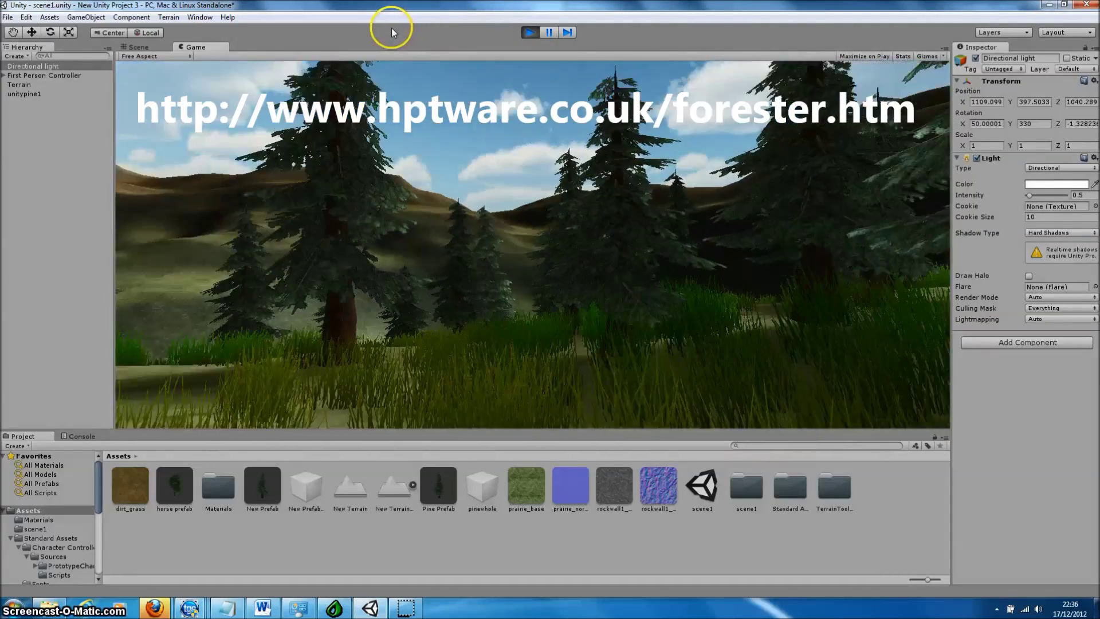
key(w)
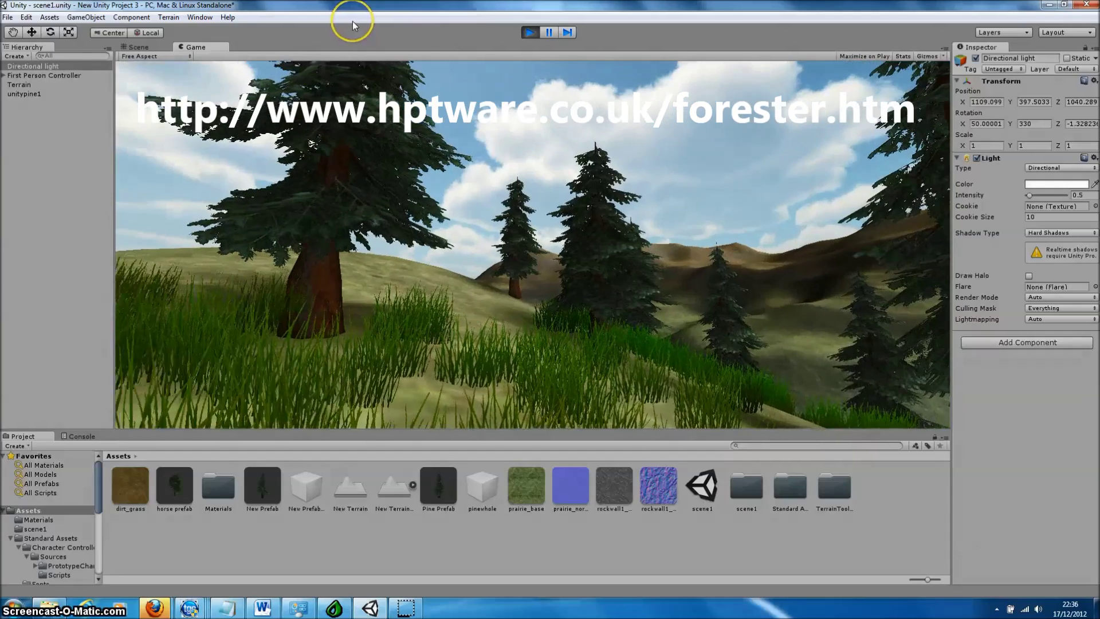
Step: Walk past the trees, turning right toward the open sky and hills
key(w)
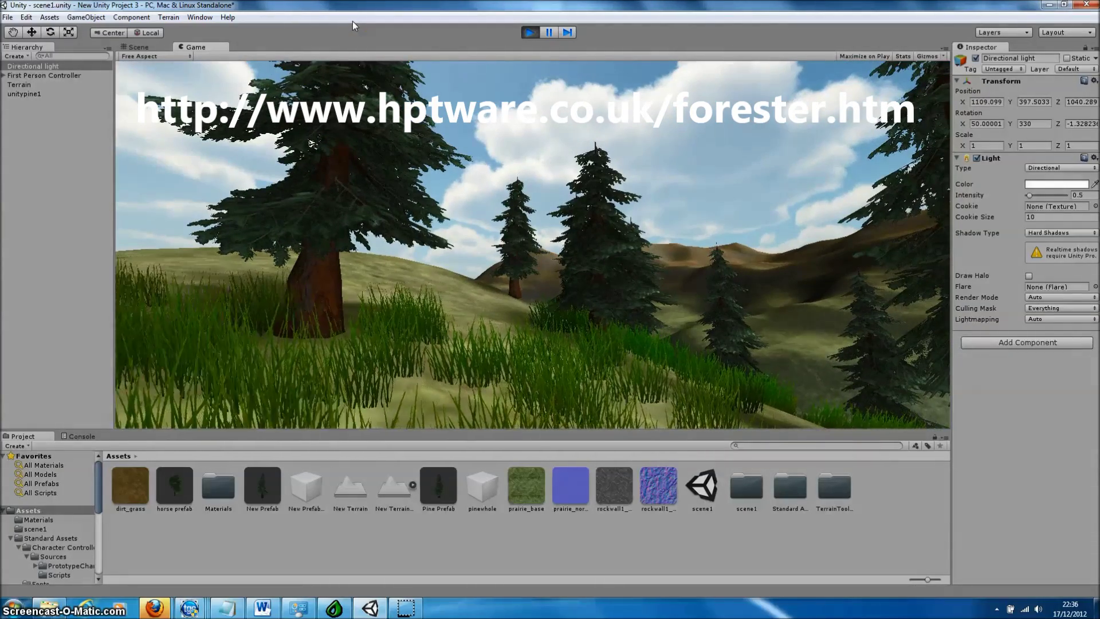
key(w)
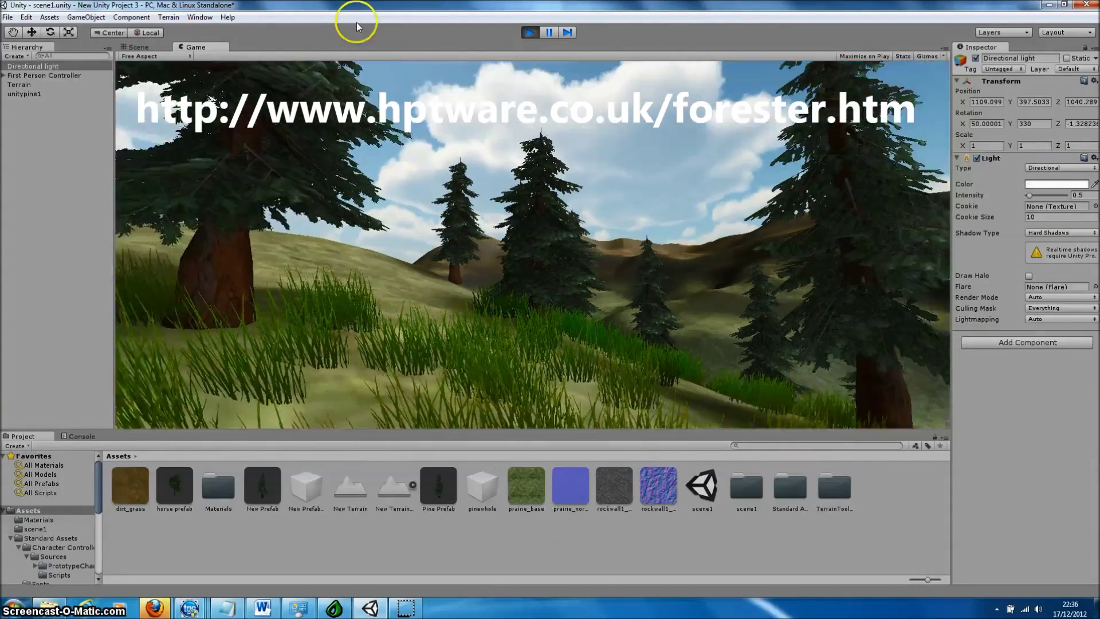
key(w)
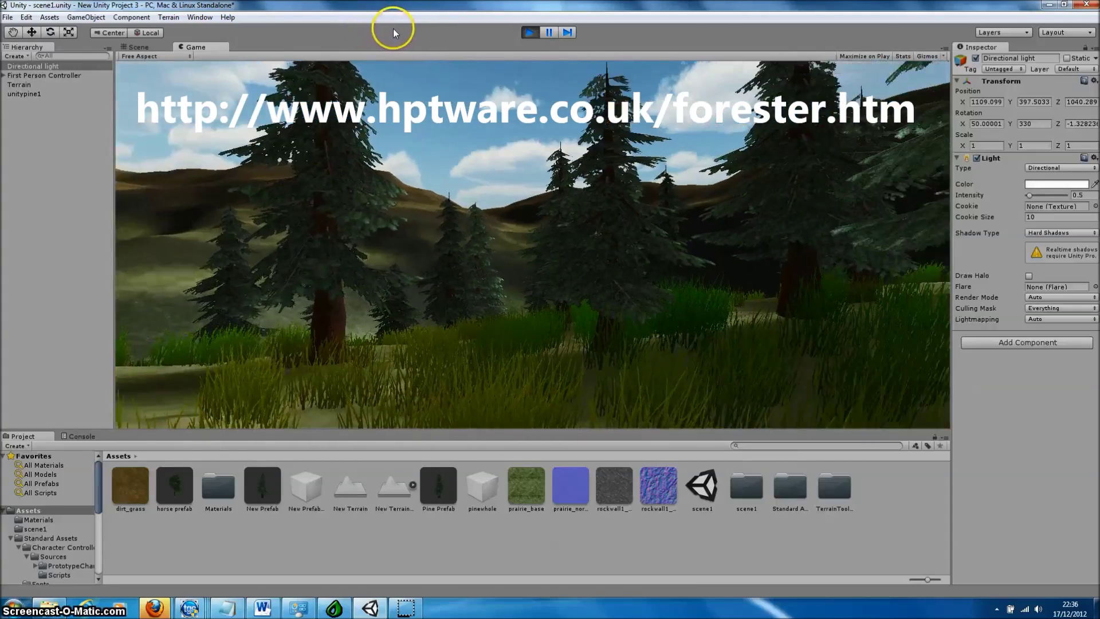
key(w)
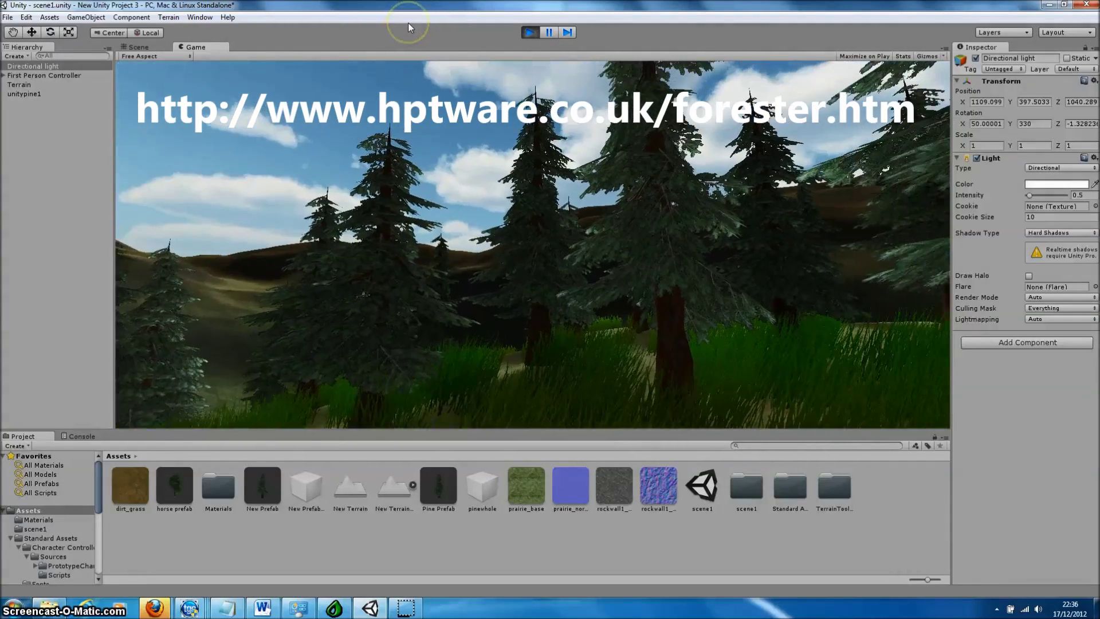
key(w)
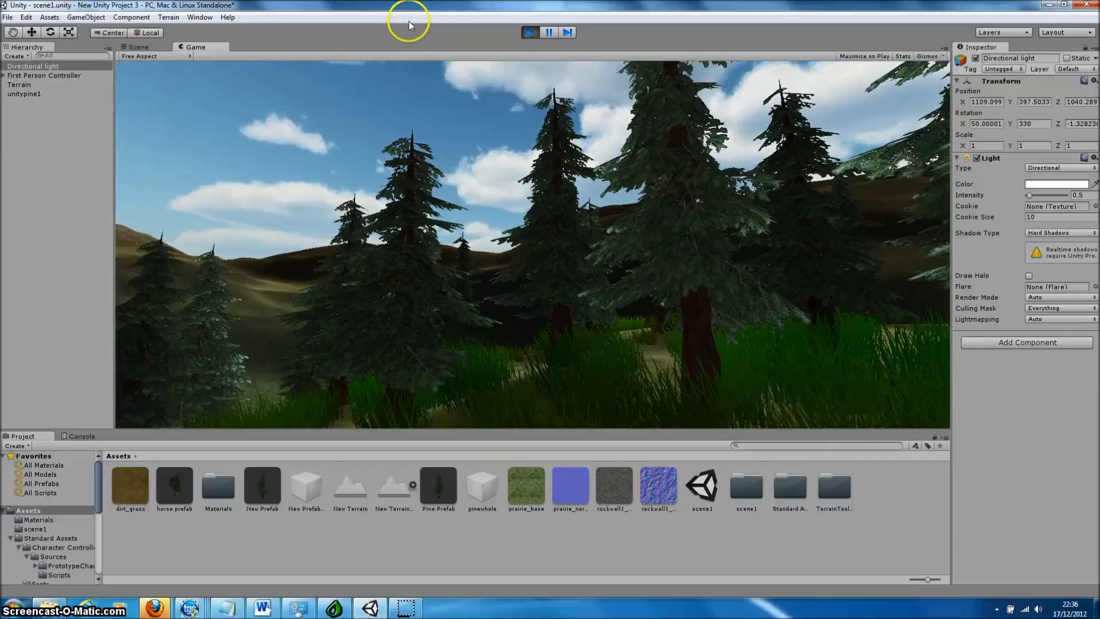
key(w)
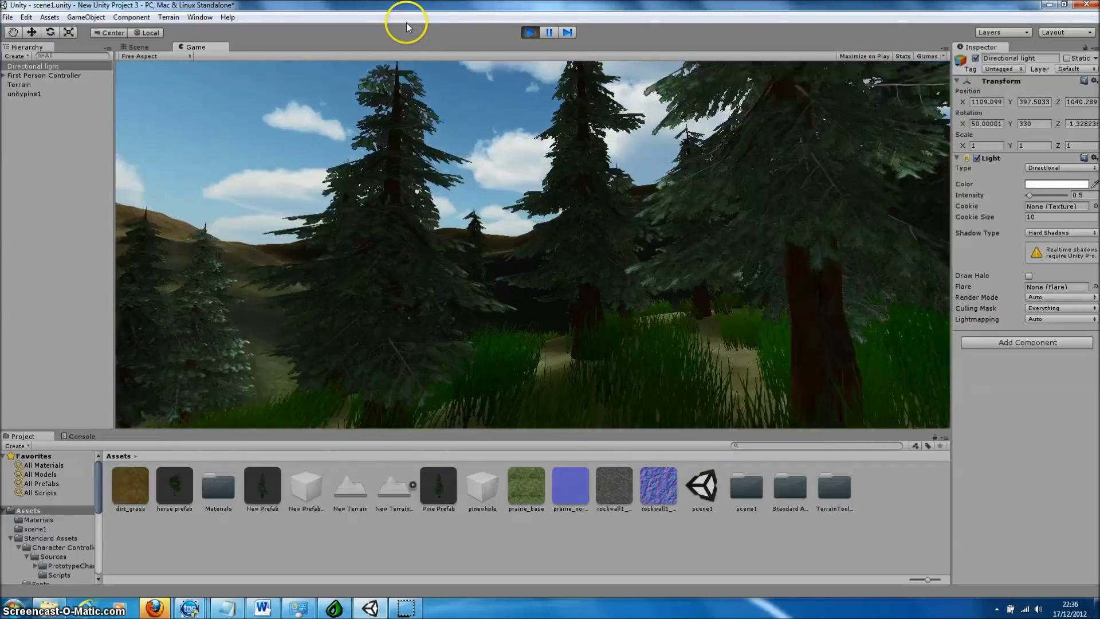
key(w)
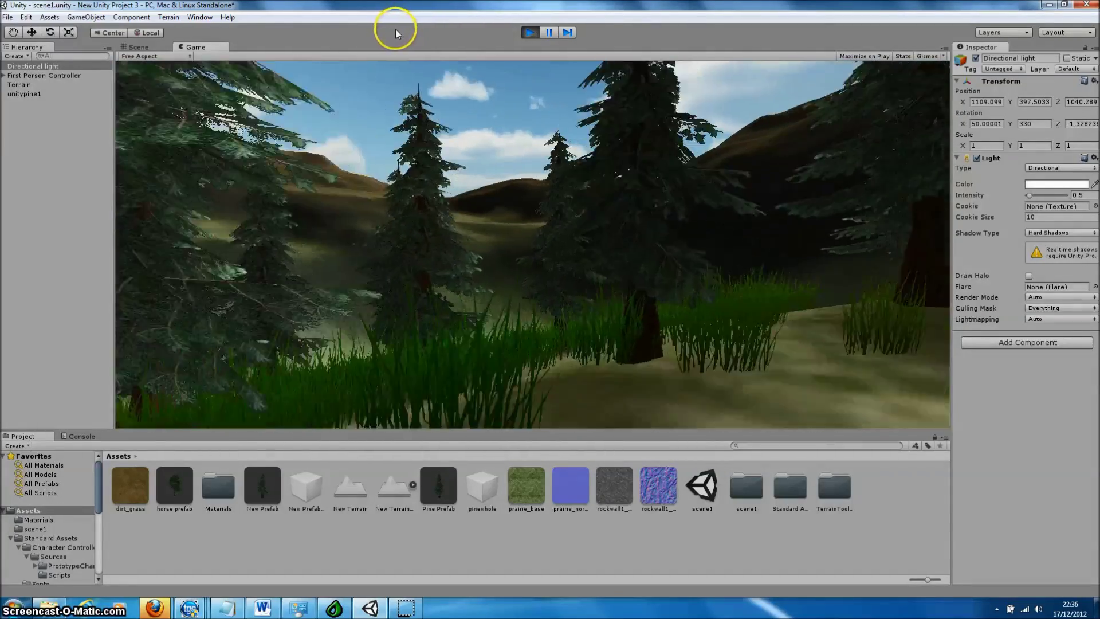
key(w)
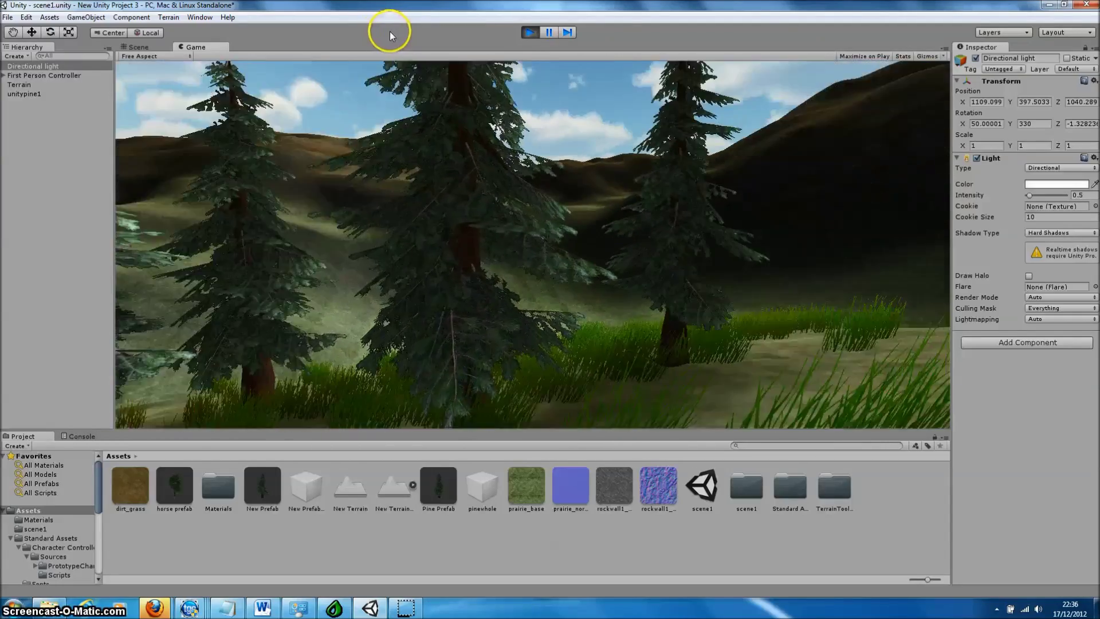